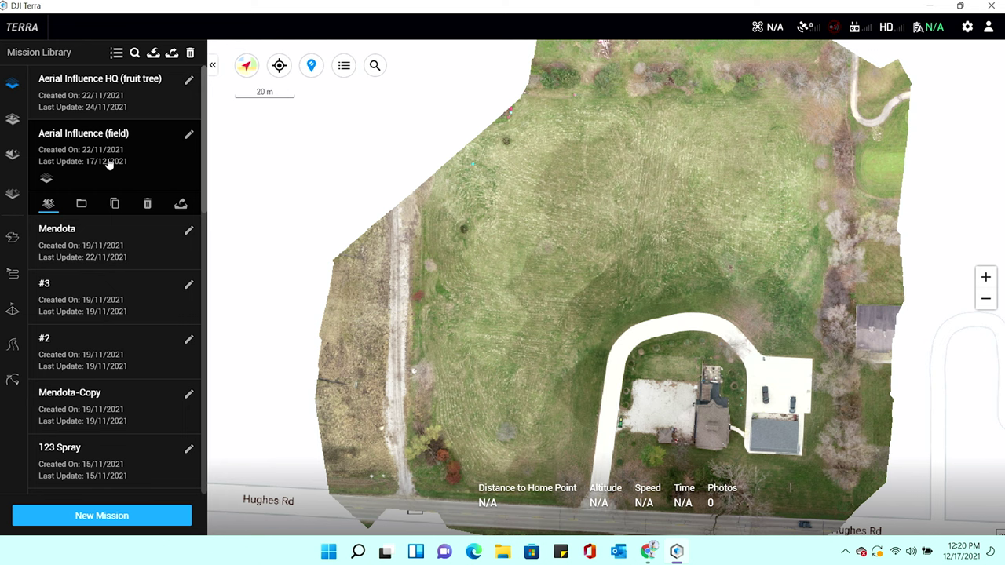
- Open the field mission's reconstruction view and hide its 215 photo position markers
click(48, 204)
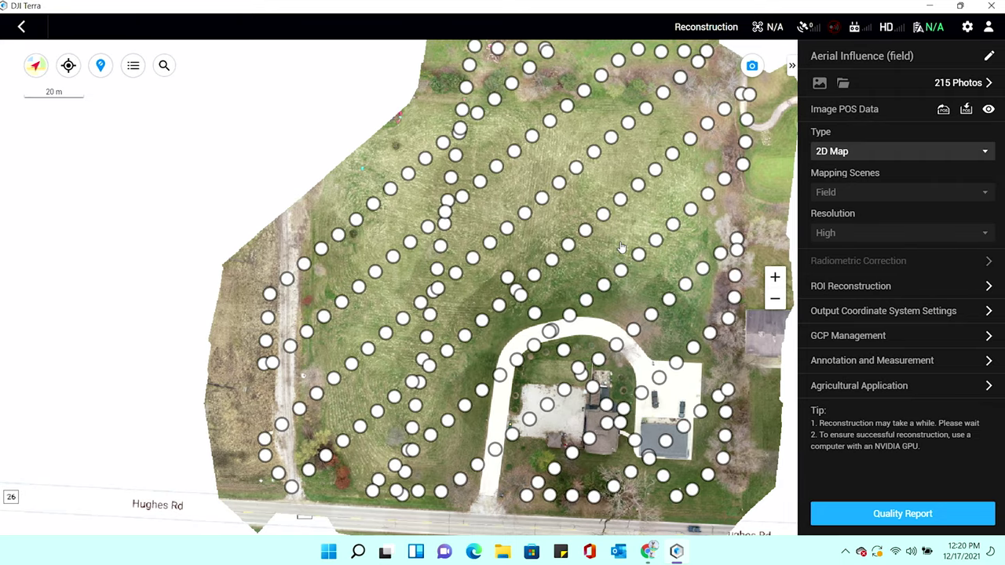
click(752, 67)
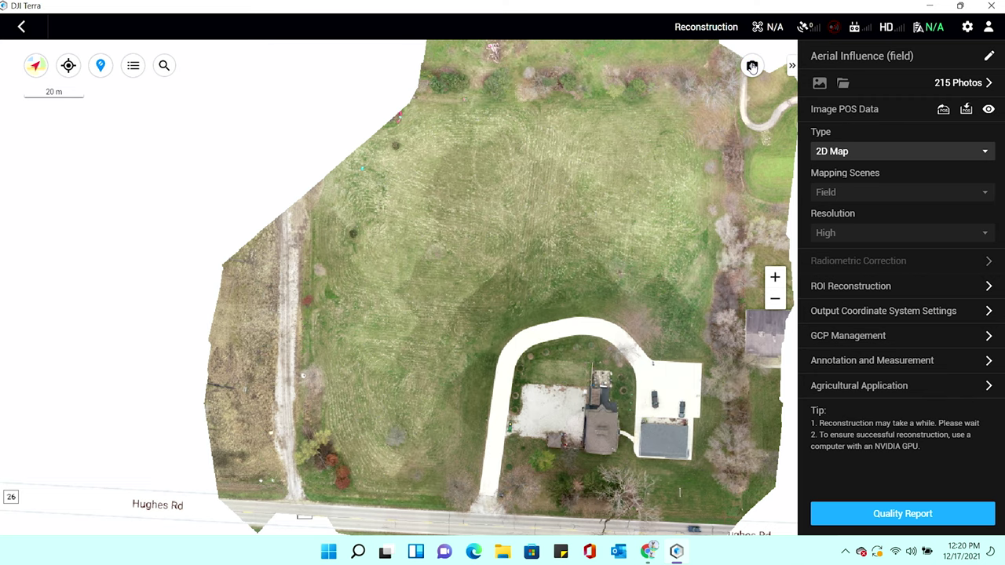
click(753, 67)
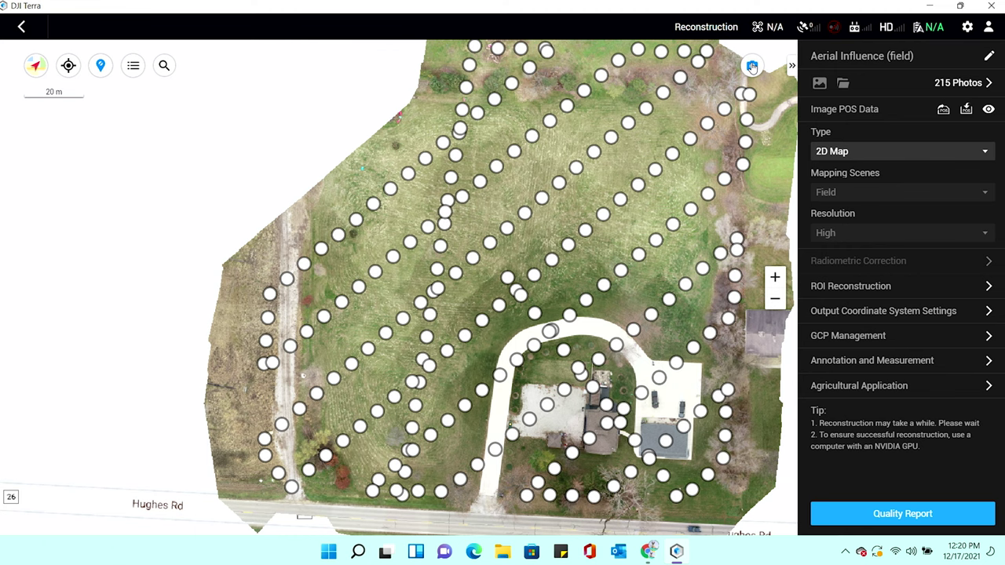
click(753, 67)
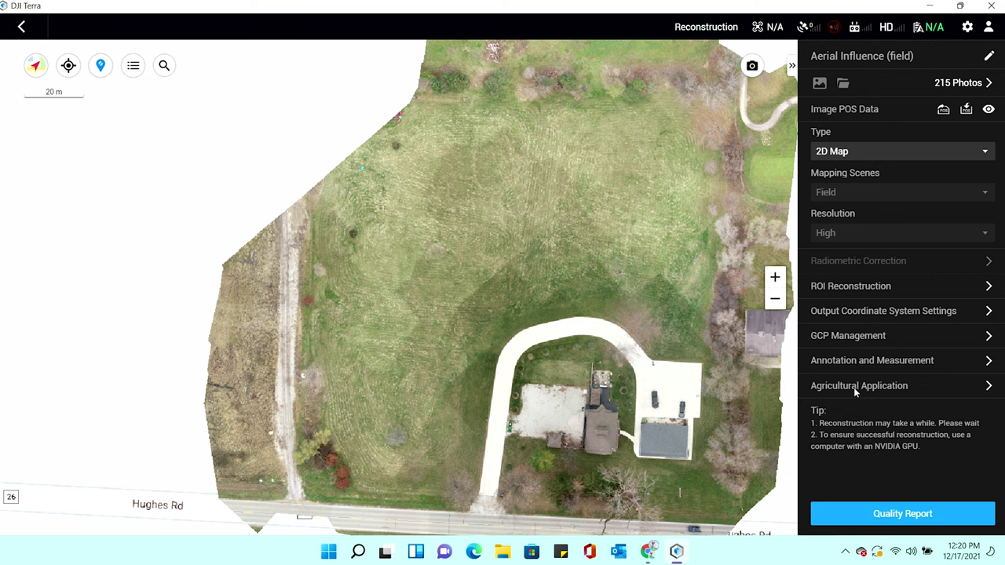
- Begin an agricultural plan named Aerial Influence (field) and dismiss the boundary-point help
click(988, 390)
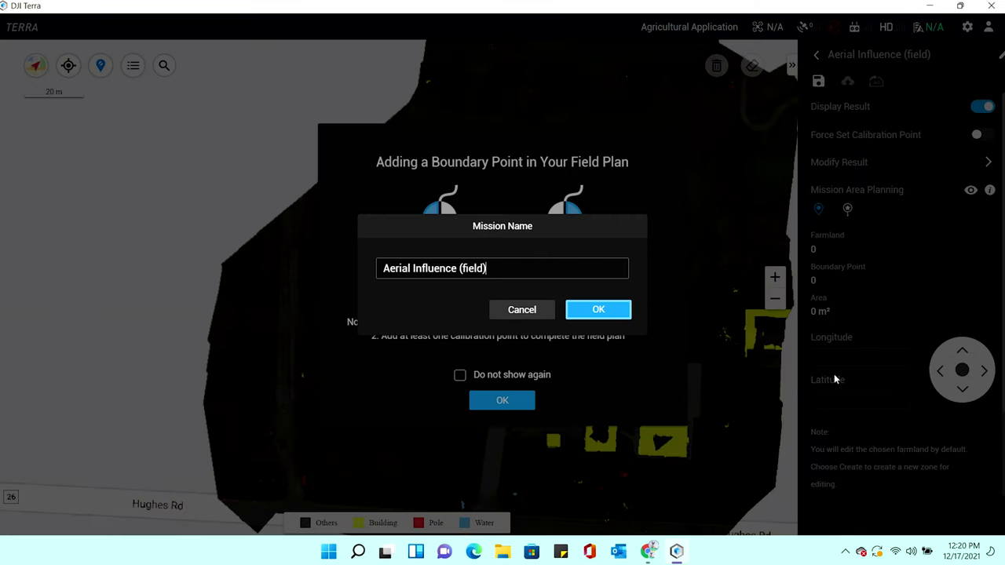
click(597, 310)
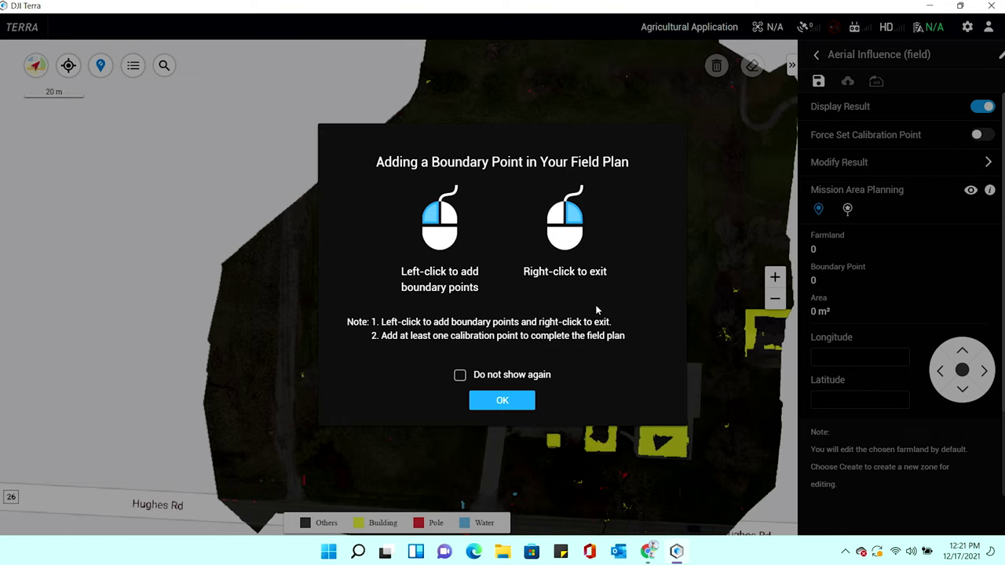
click(506, 402)
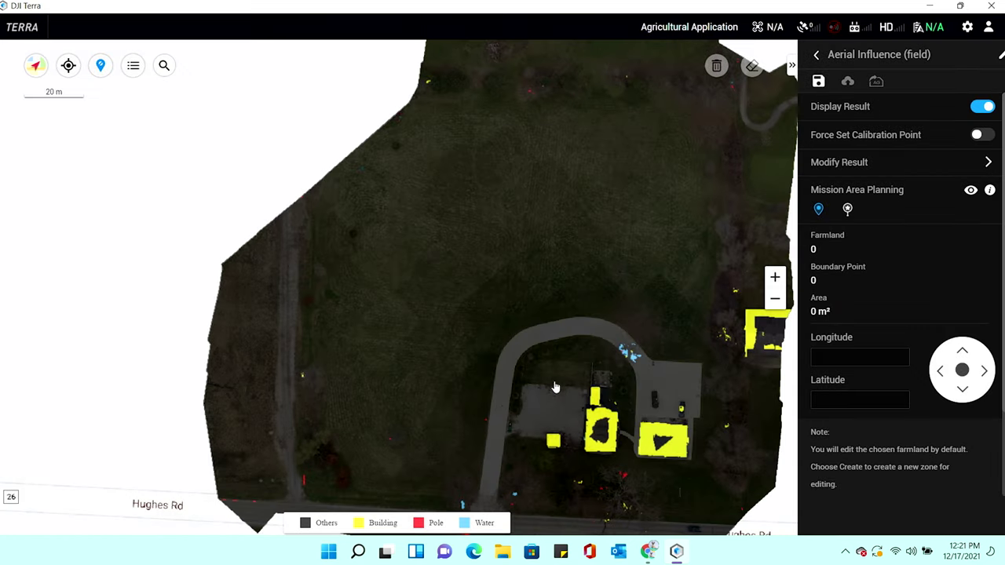
drag(576, 377, 494, 330)
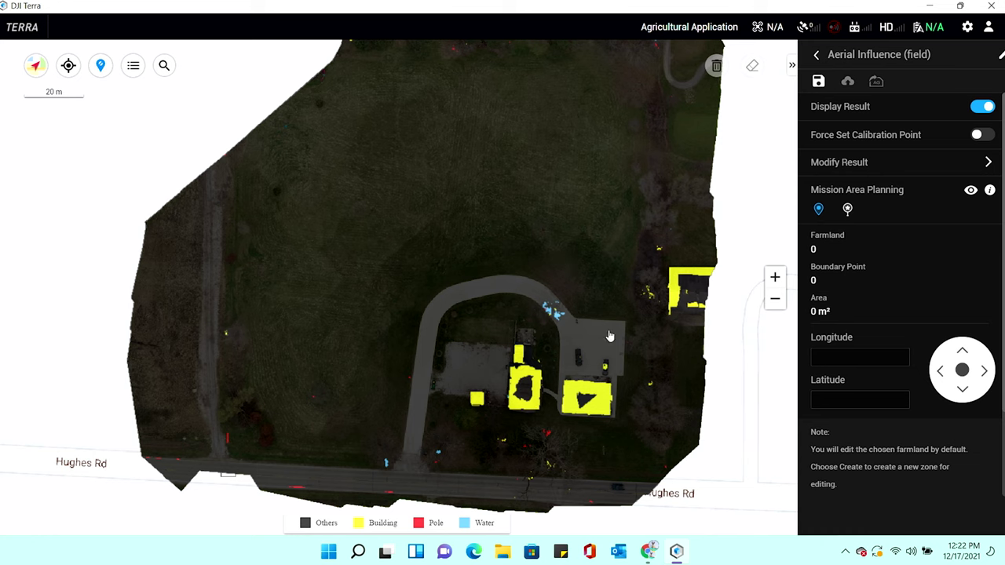
drag(559, 274, 551, 358)
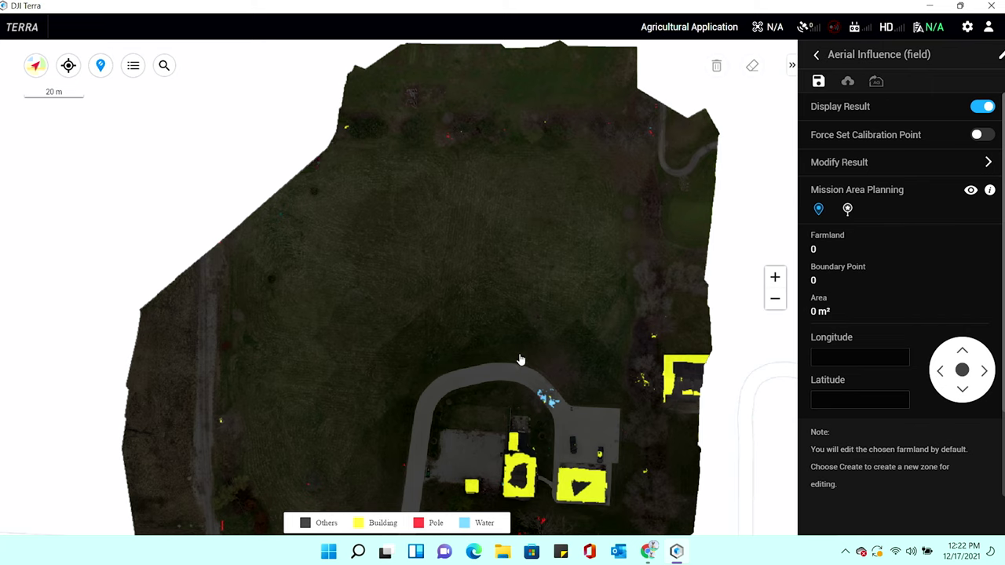
drag(496, 395, 500, 261)
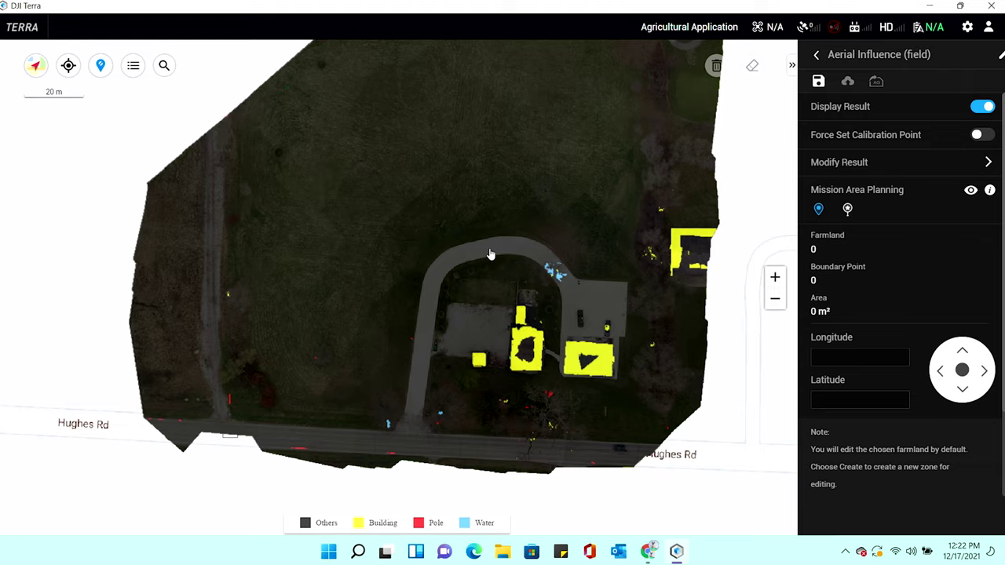
scroll(491, 255, up, 6)
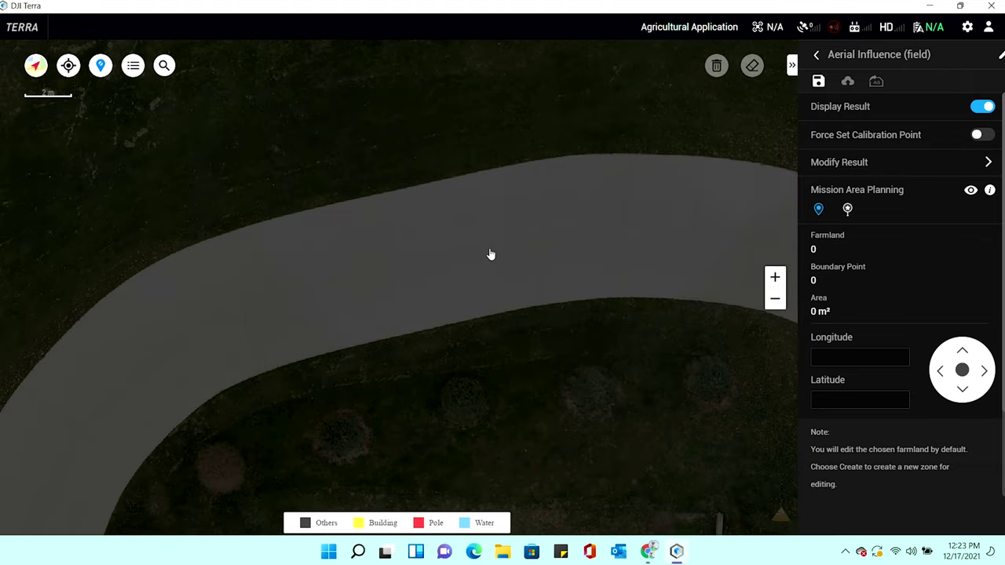
scroll(490, 255, up, 2)
scroll(429, 254, up, 2)
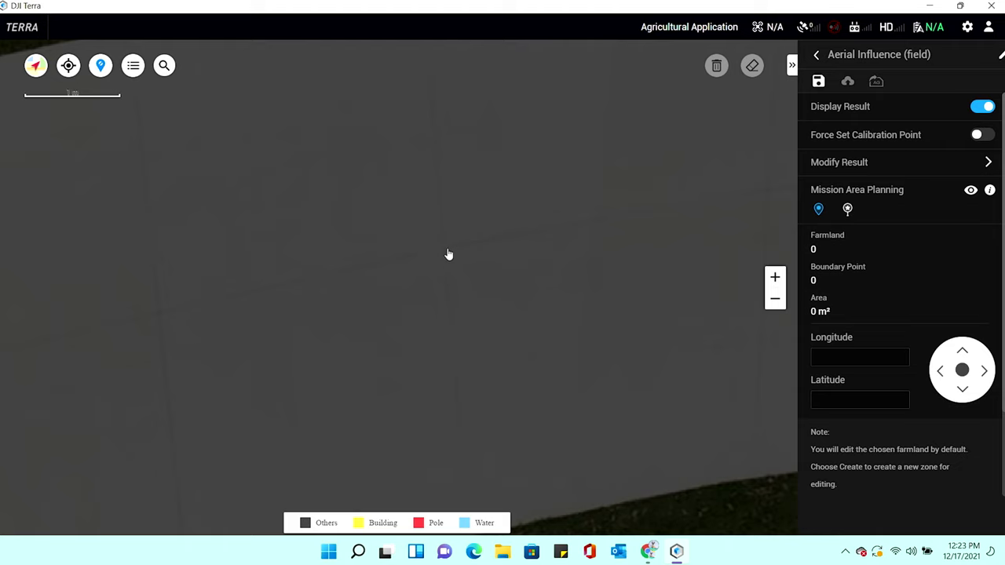
scroll(445, 255, up, 2)
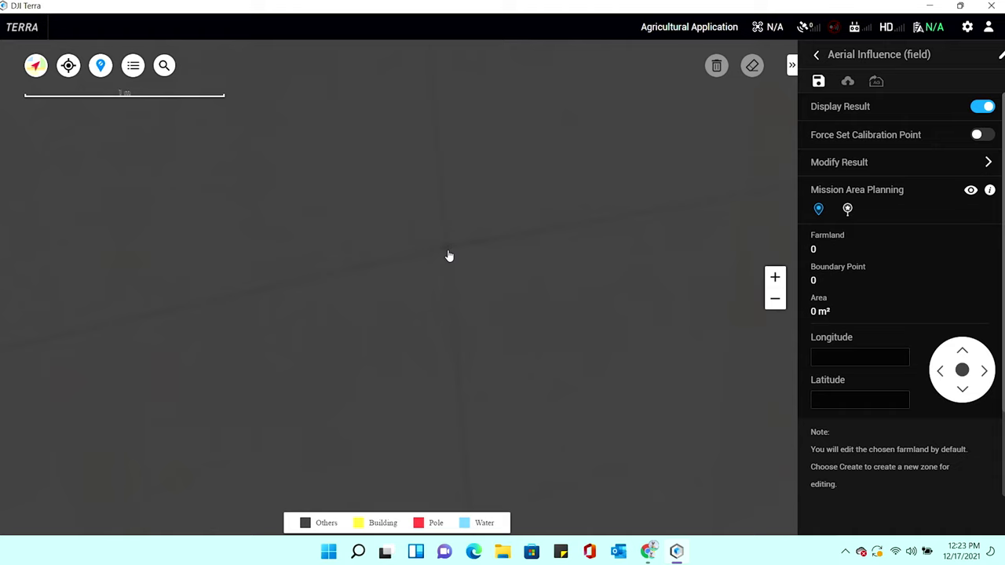
scroll(449, 256, down, 3)
scroll(449, 256, down, 5)
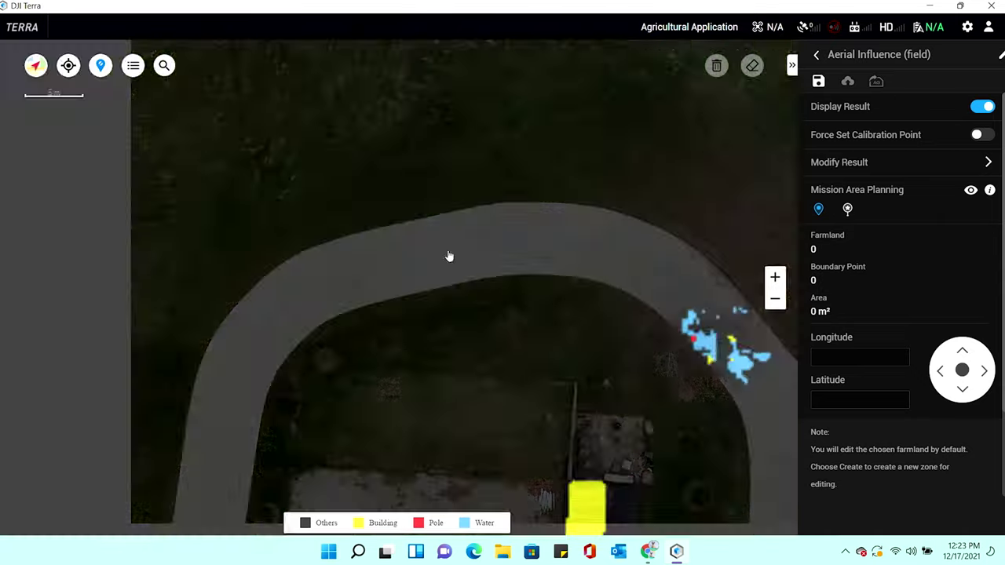
scroll(449, 256, down, 3)
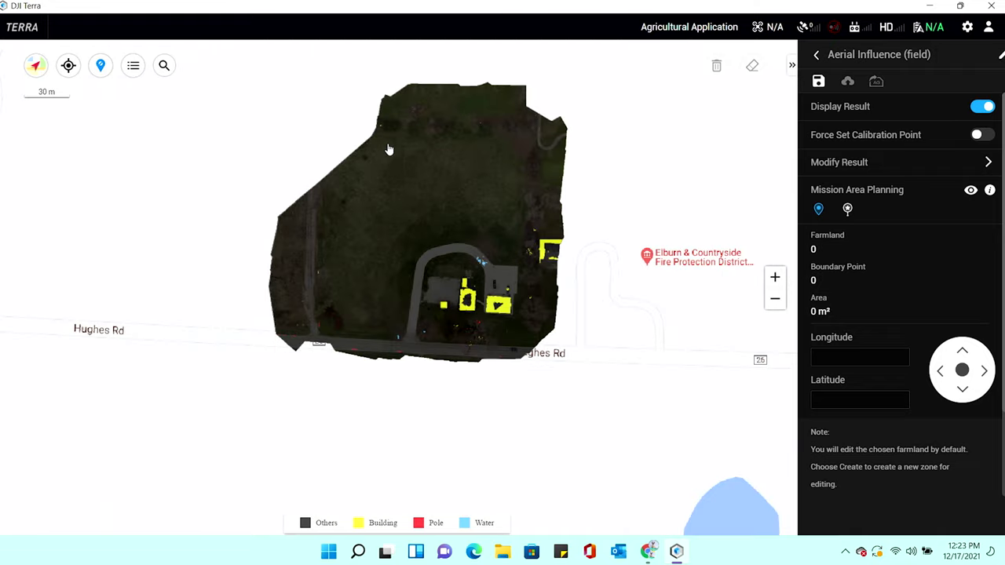
- Place four corner points above the house and adjust them into a 2948.97 m² rectangle
click(387, 147)
click(502, 148)
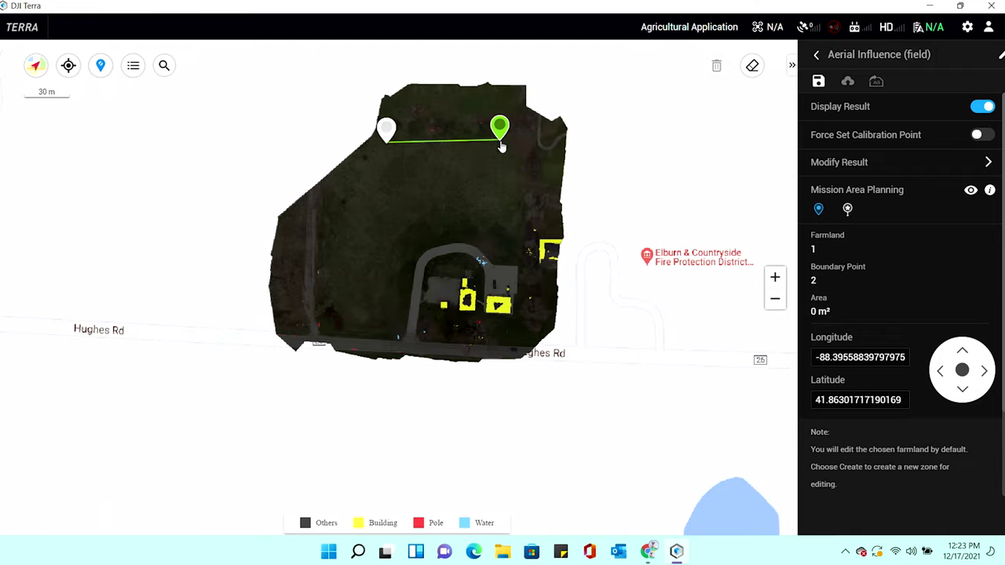
click(490, 226)
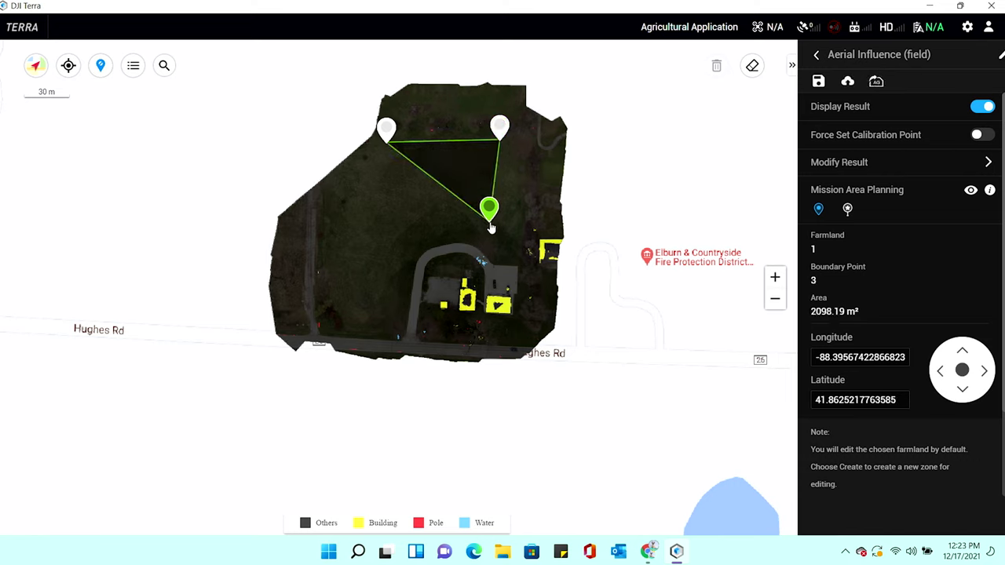
click(384, 228)
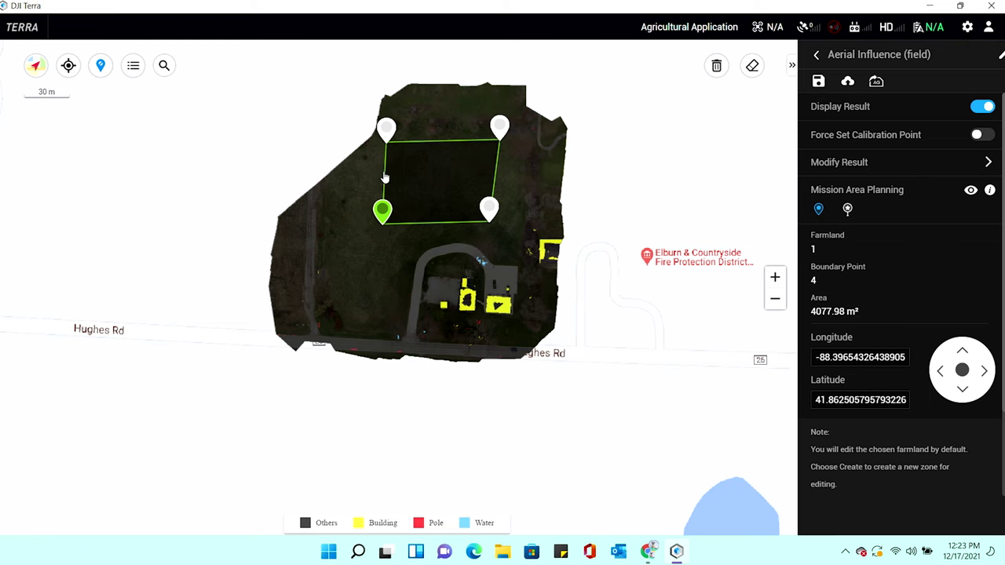
drag(385, 129, 391, 160)
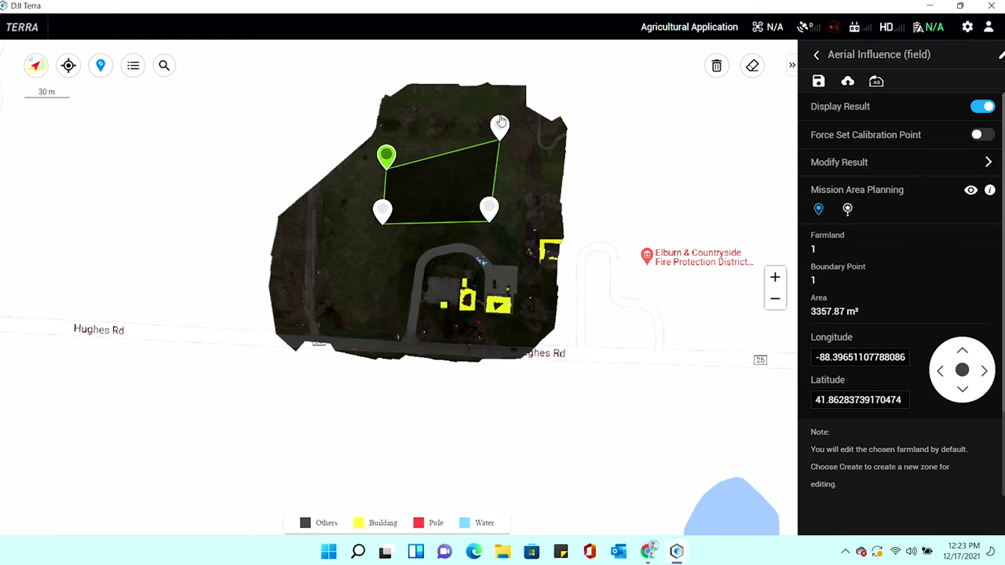
drag(501, 126, 498, 149)
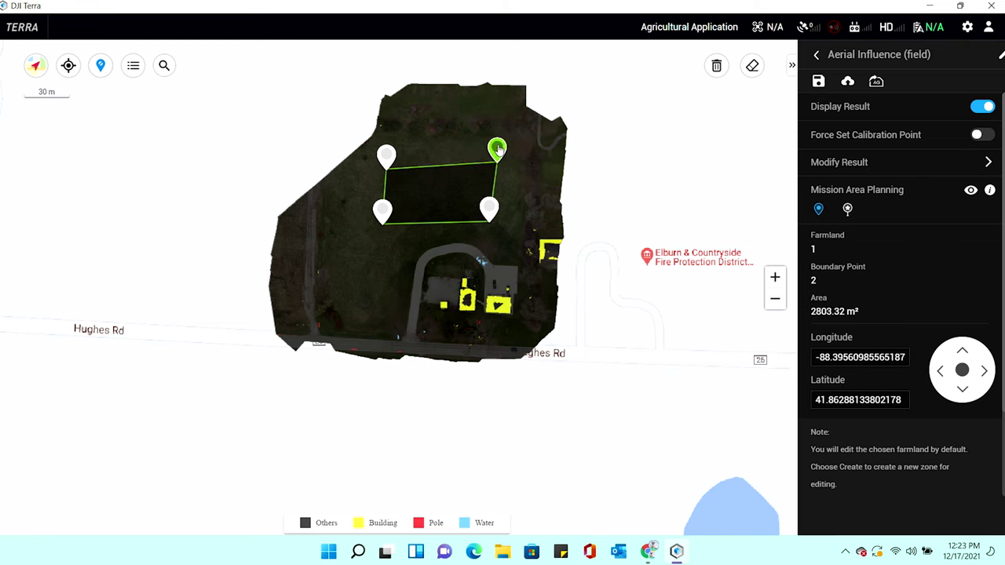
drag(489, 208, 497, 212)
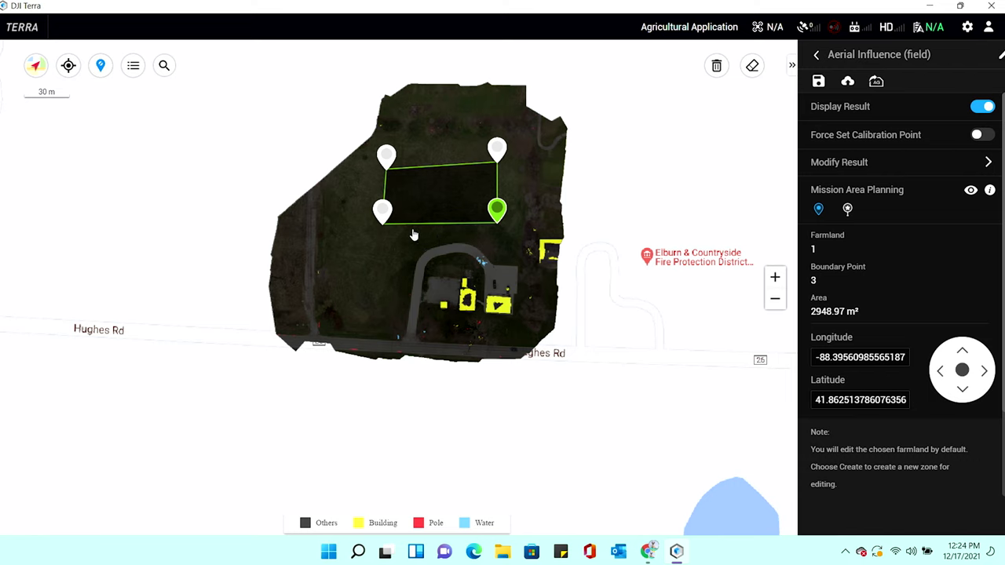
- Drop a calibration point on the curved road
click(848, 211)
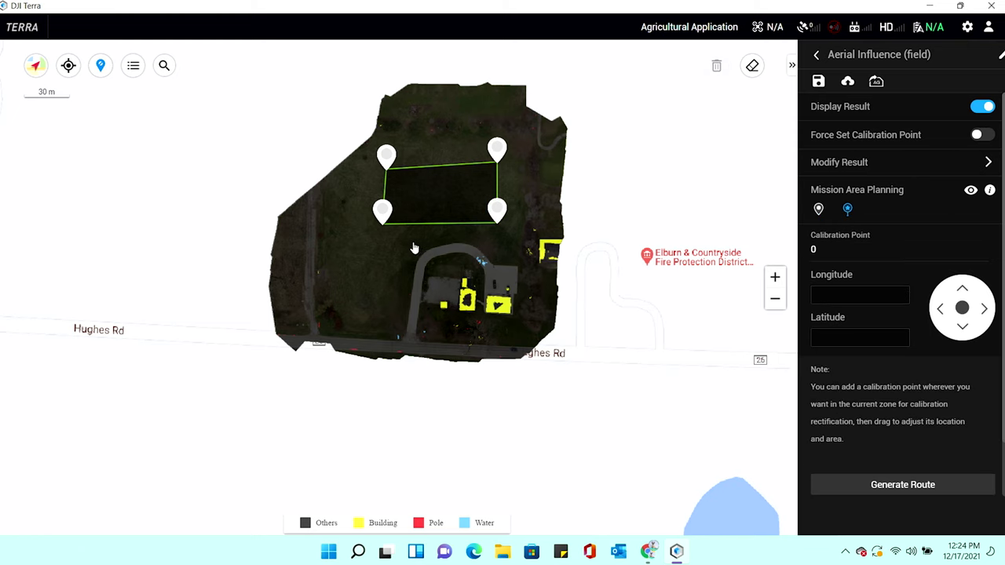
scroll(477, 234, up, 2)
scroll(477, 234, up, 3)
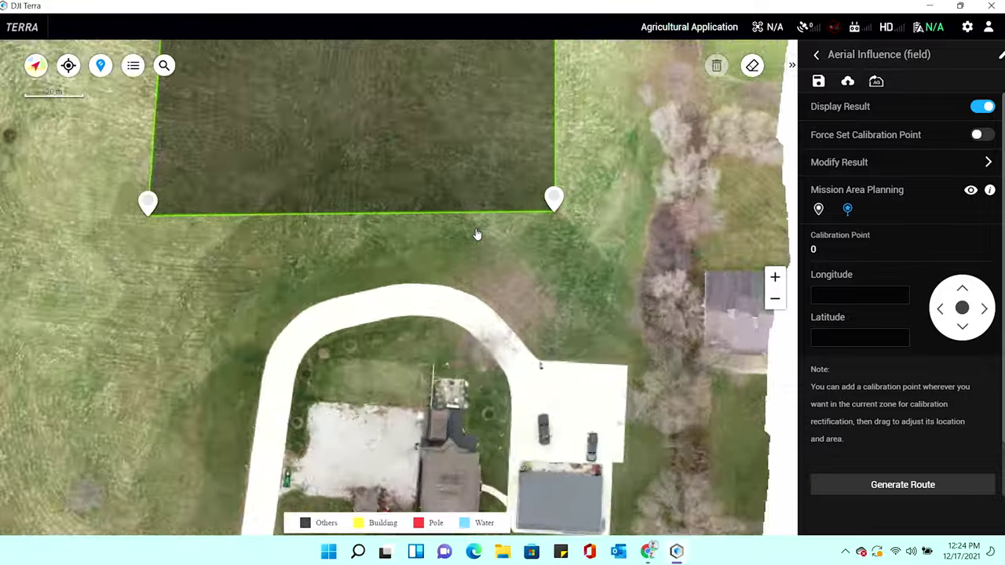
scroll(282, 426, up, 2)
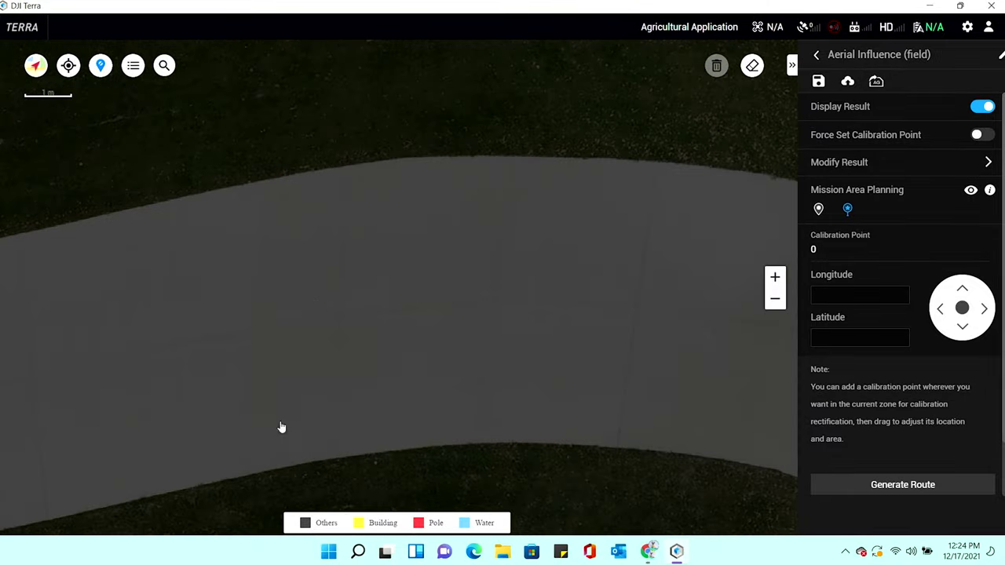
scroll(317, 306, up, 2)
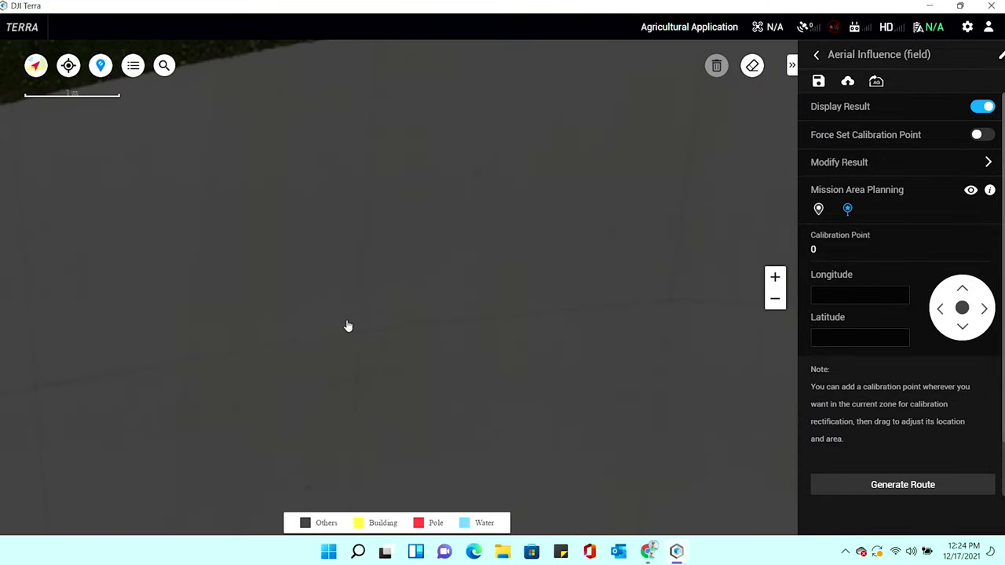
scroll(356, 323, down, 2)
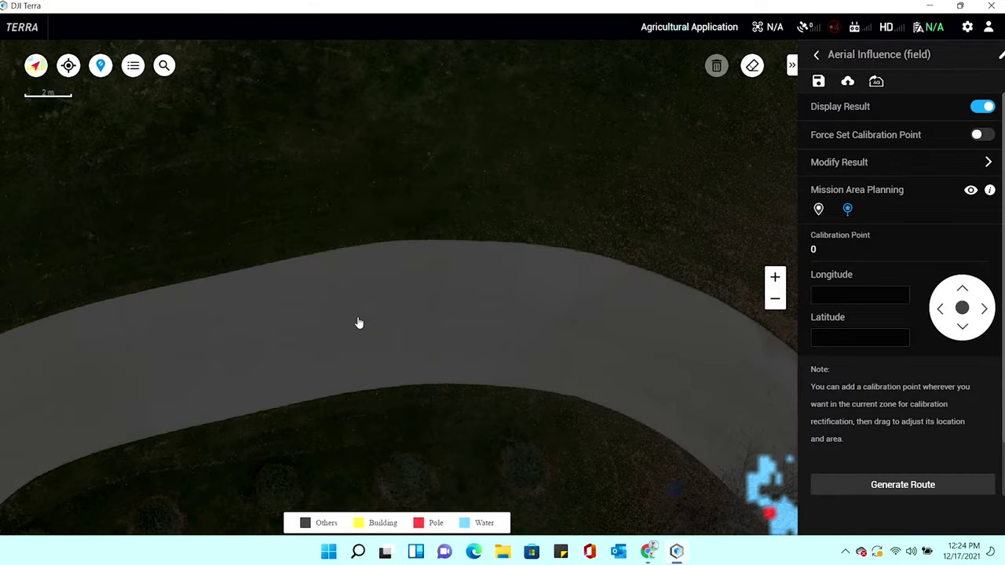
scroll(357, 323, down, 1)
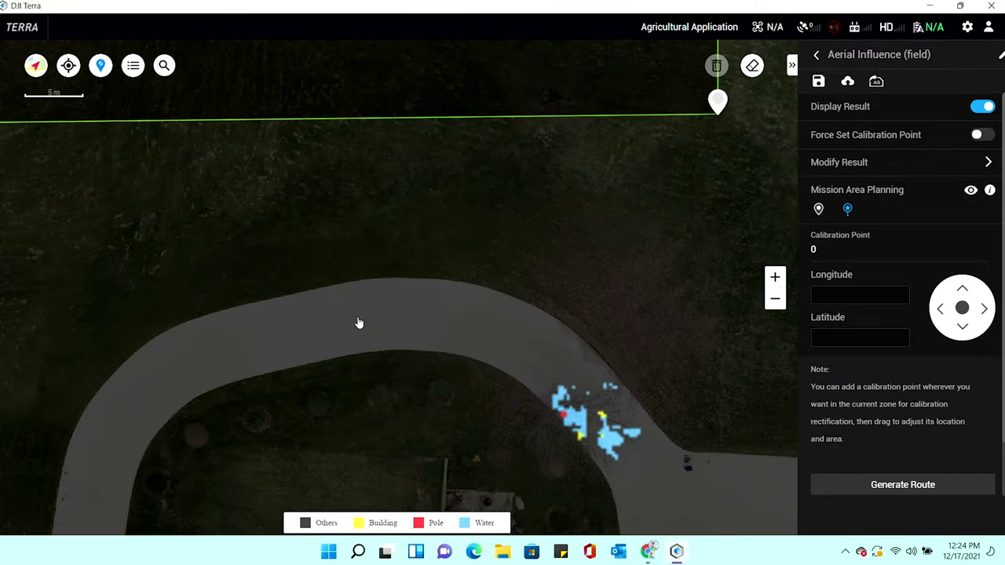
scroll(357, 323, down, 1)
scroll(407, 331, up, 2)
scroll(407, 331, up, 1)
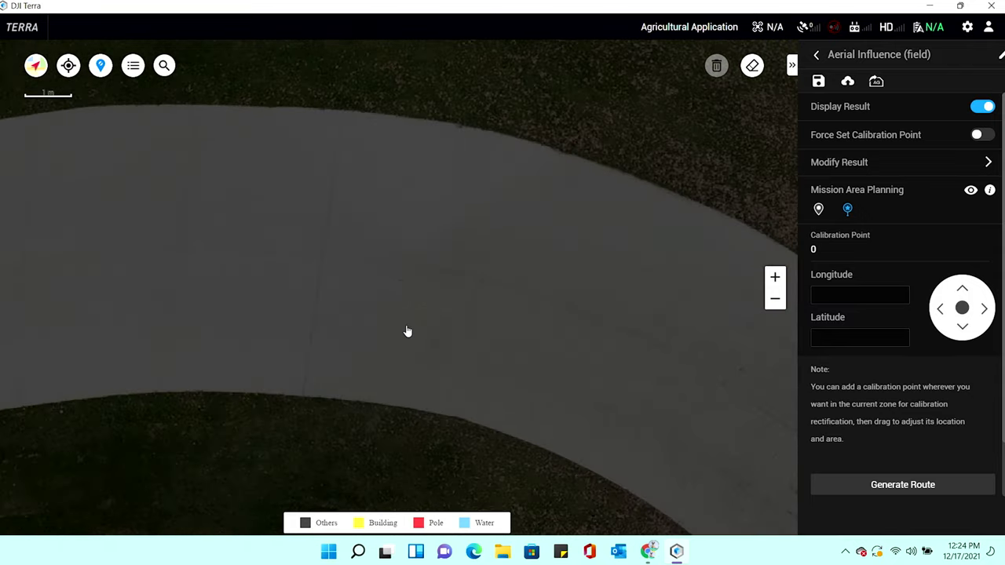
scroll(321, 259, up, 1)
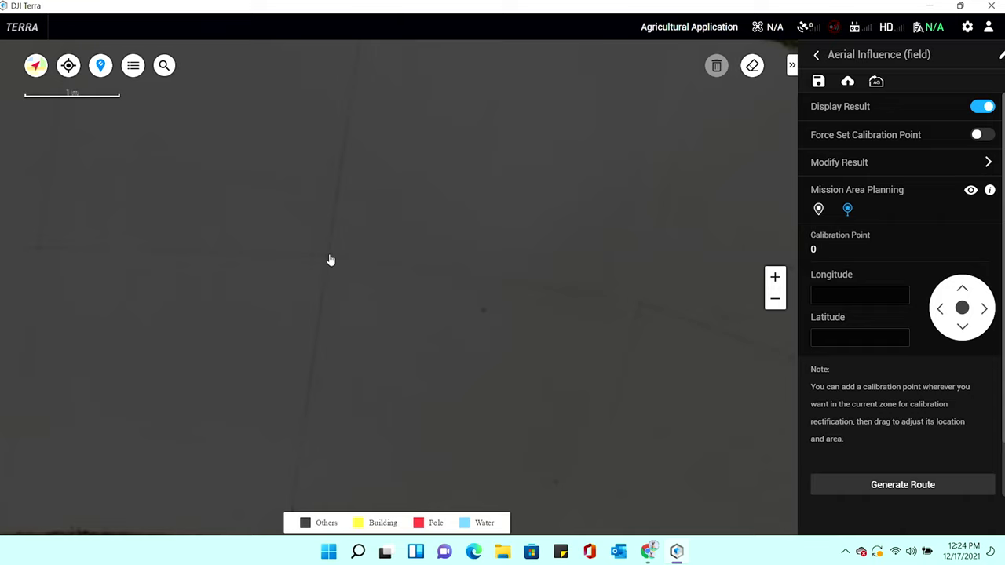
click(328, 260)
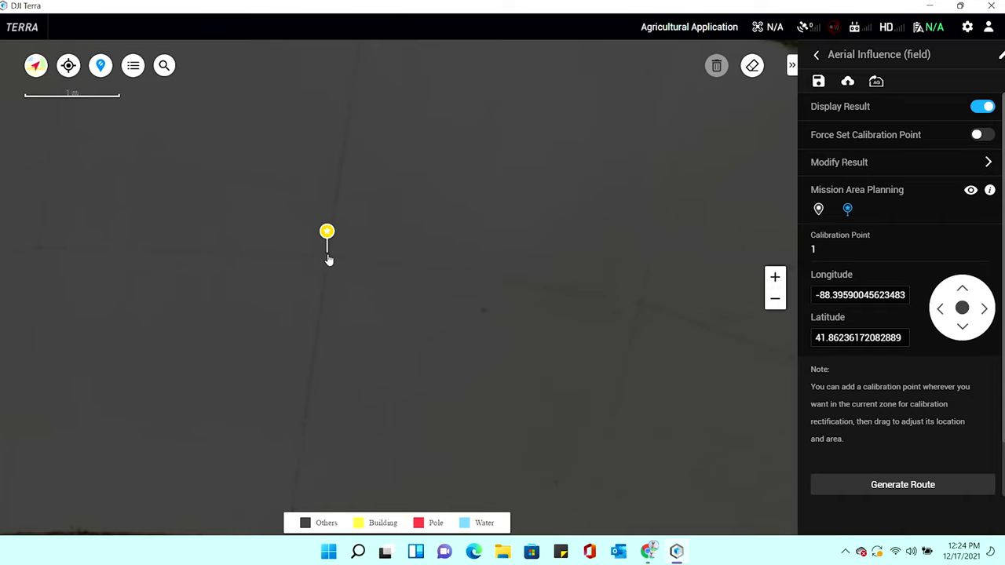
- Return to the farmland 1 mission area and generate its flight route
scroll(328, 260, down, 4)
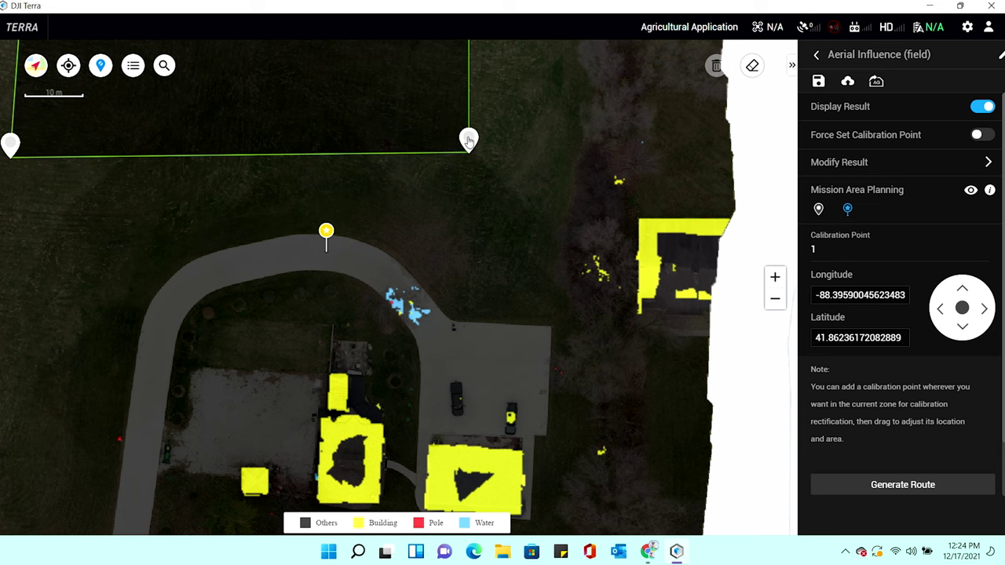
click(818, 209)
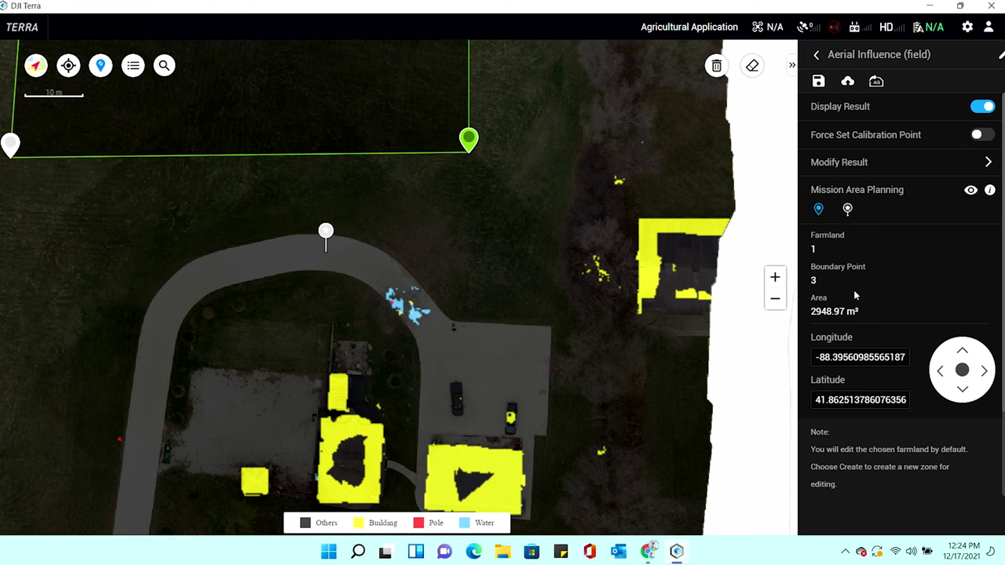
scroll(855, 294, down, 3)
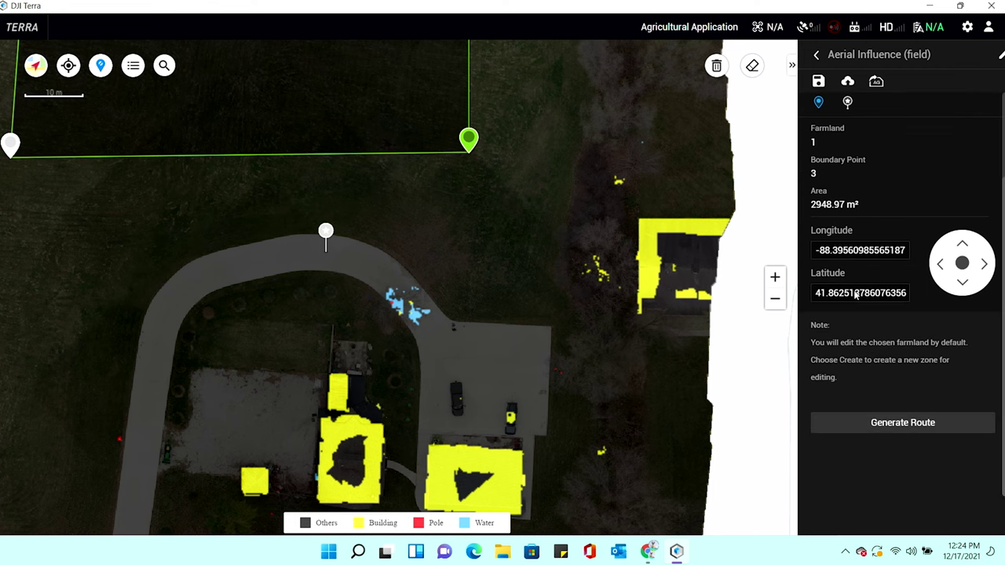
click(880, 424)
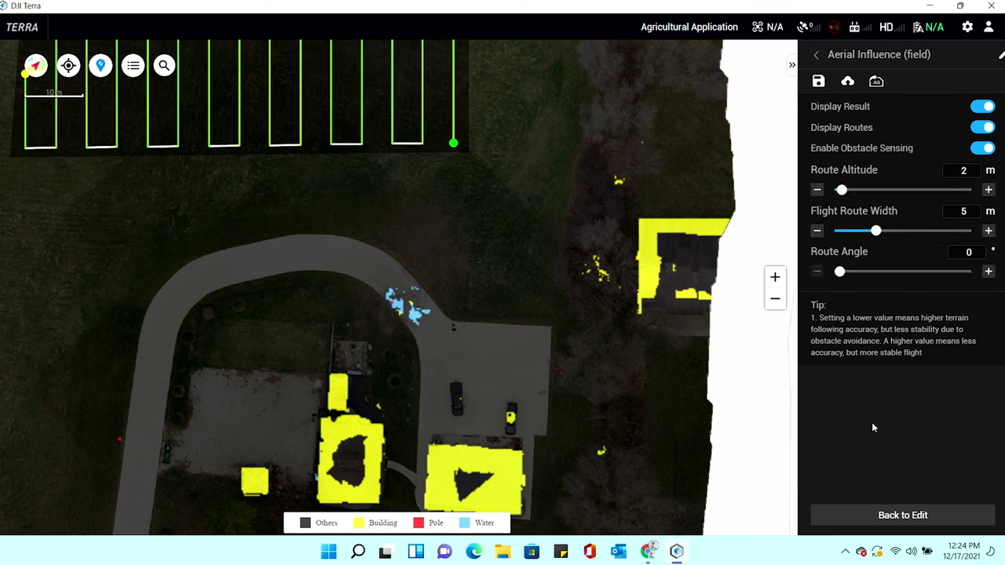
- Zoom out and pan the map to bring the whole farmland 1 spray route into view
scroll(380, 236, down, 2)
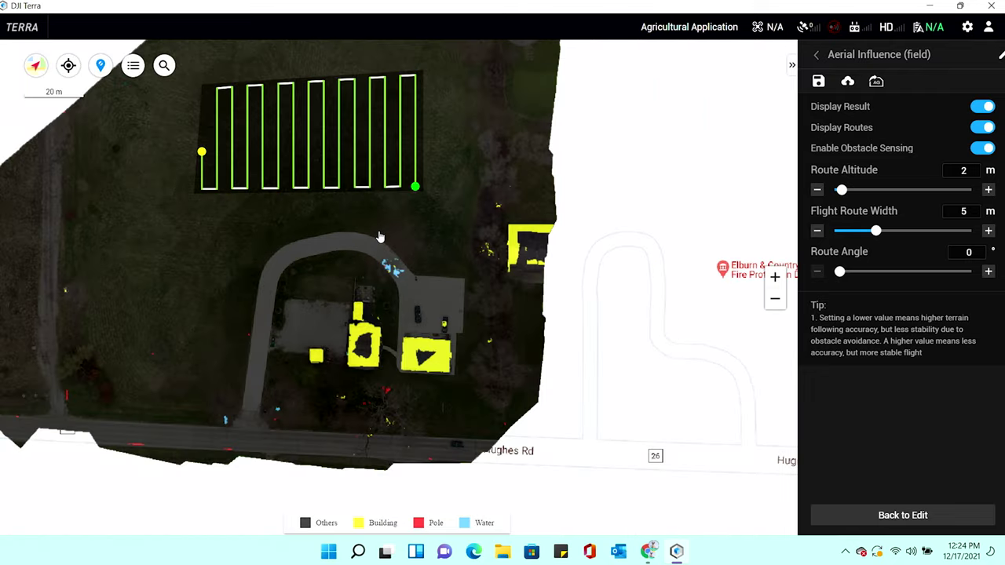
drag(273, 232, 323, 316)
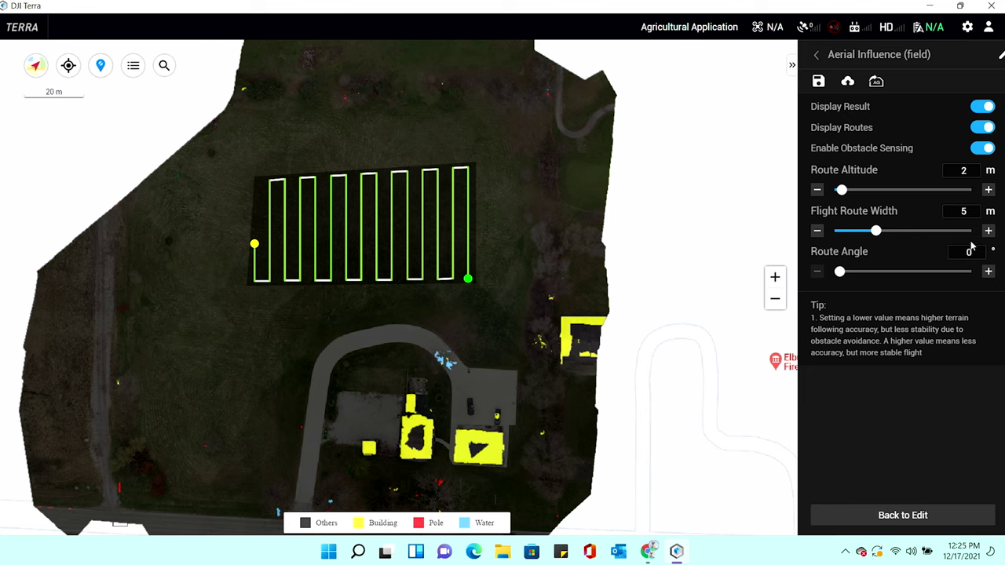
- Keep the route width at 5 m, raise altitude to 2.5 m, and rotate the angle to 99°
click(916, 230)
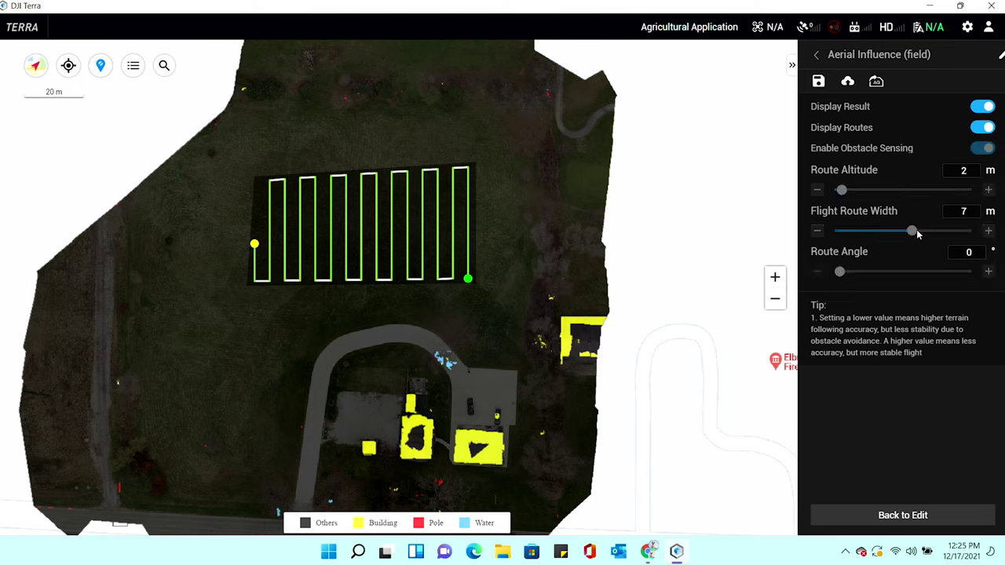
drag(911, 231, 877, 231)
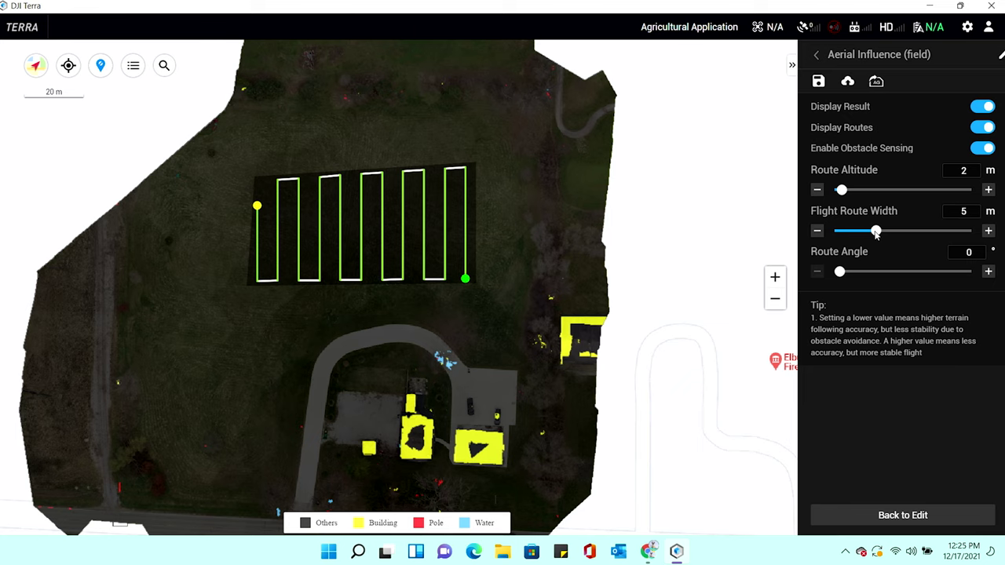
click(876, 232)
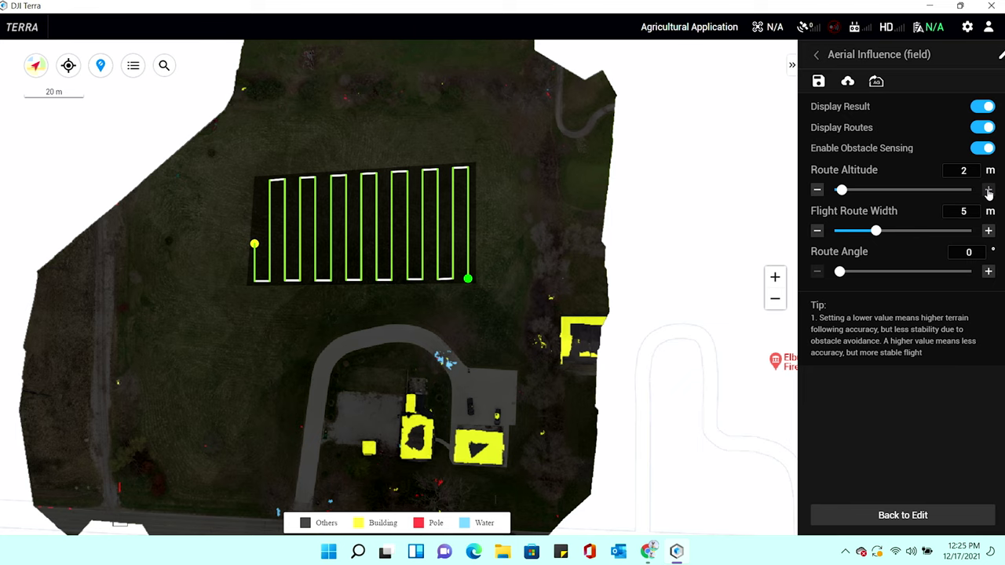
click(989, 191)
drag(839, 273, 908, 276)
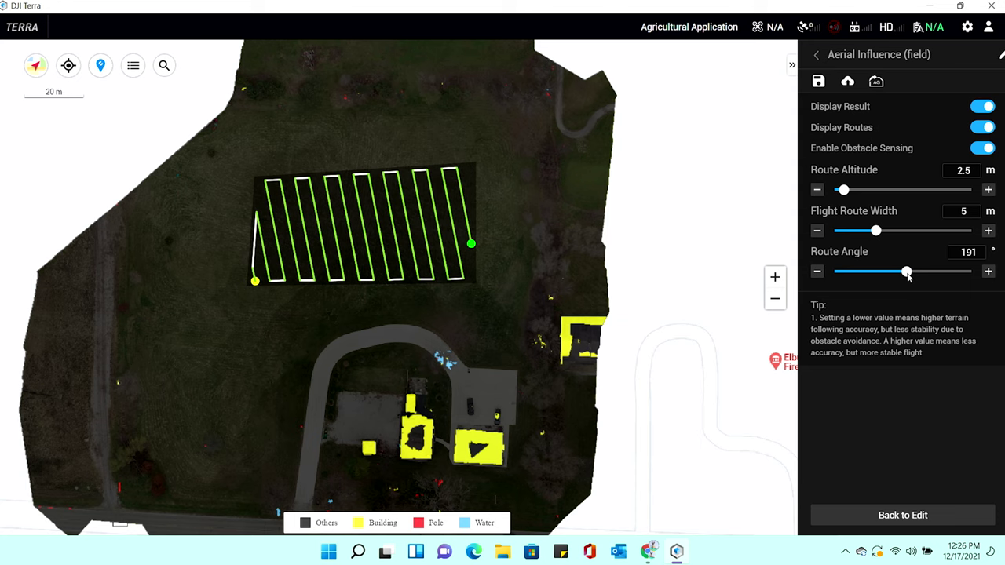
drag(908, 277, 877, 275)
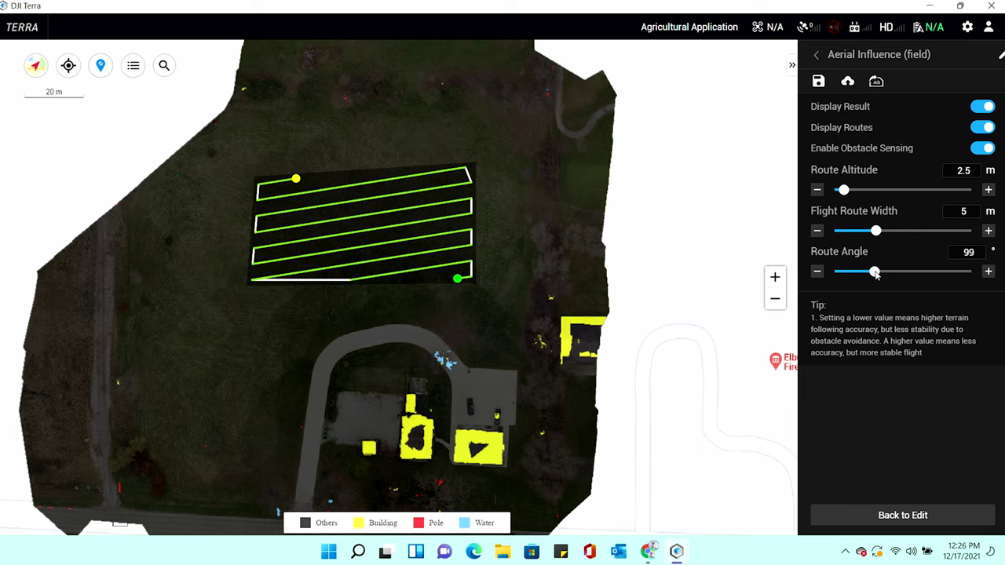
- Step the route angle up to 101°, then down one degree at a time to 92°
click(991, 274)
click(991, 273)
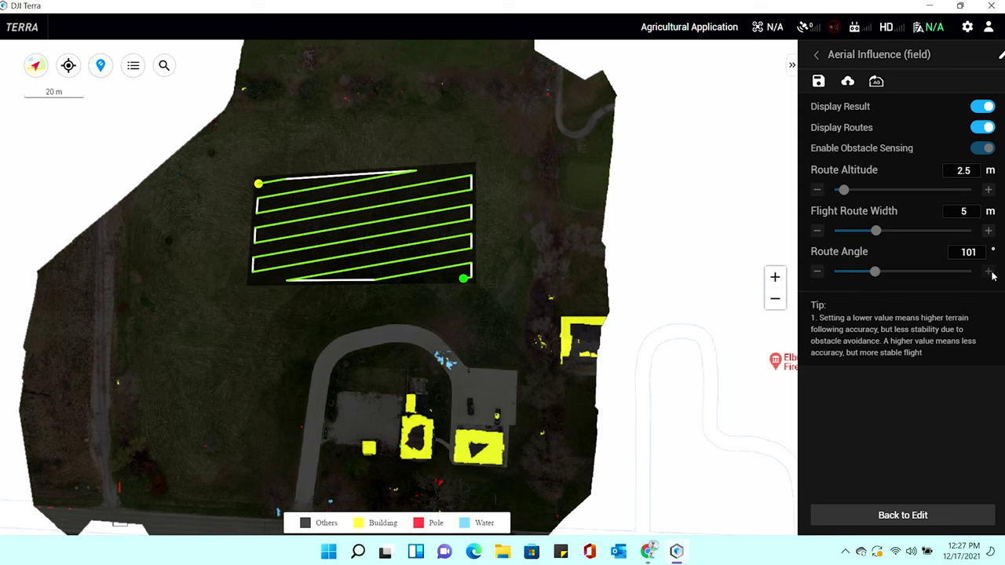
click(817, 273)
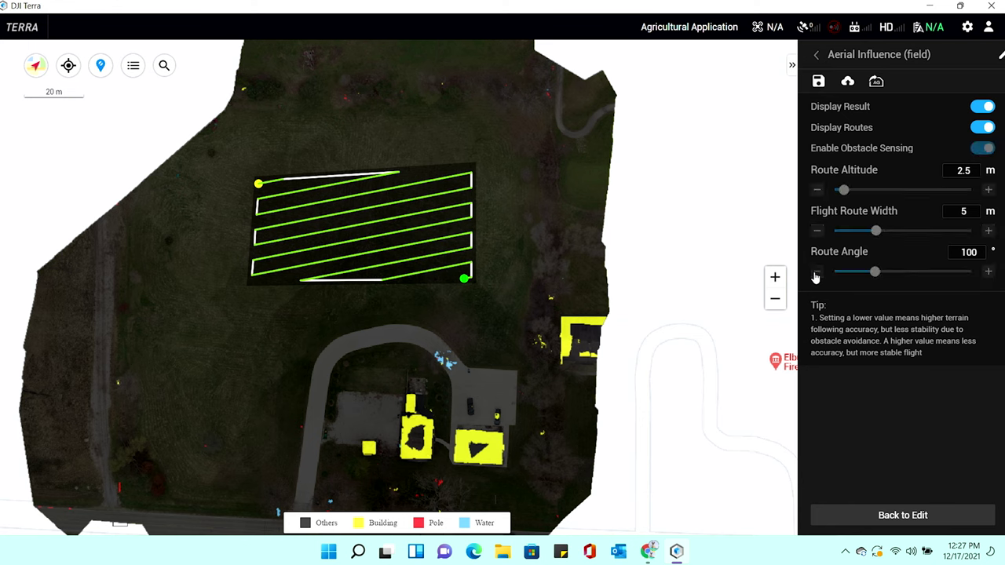
click(816, 274)
click(816, 273)
click(817, 274)
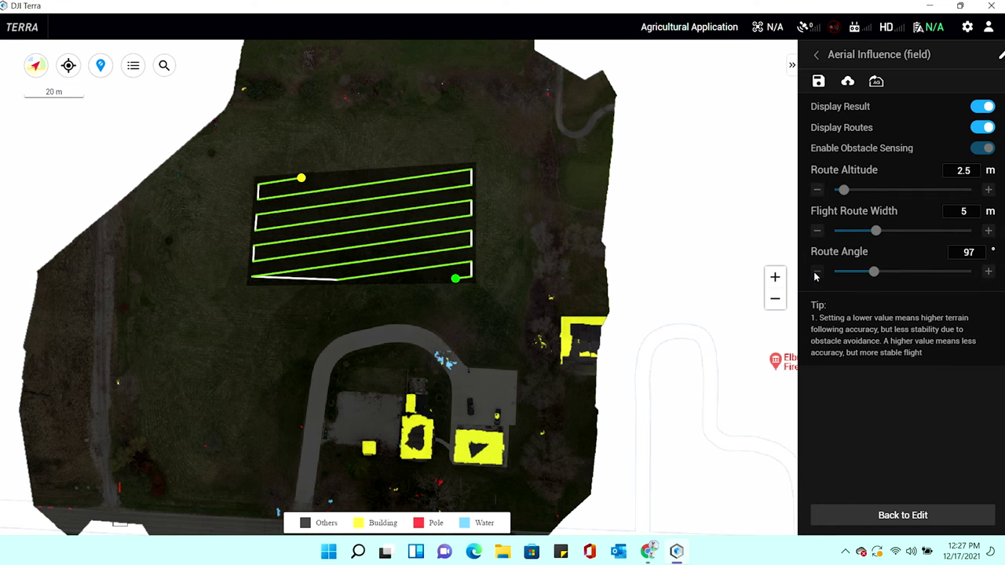
click(817, 274)
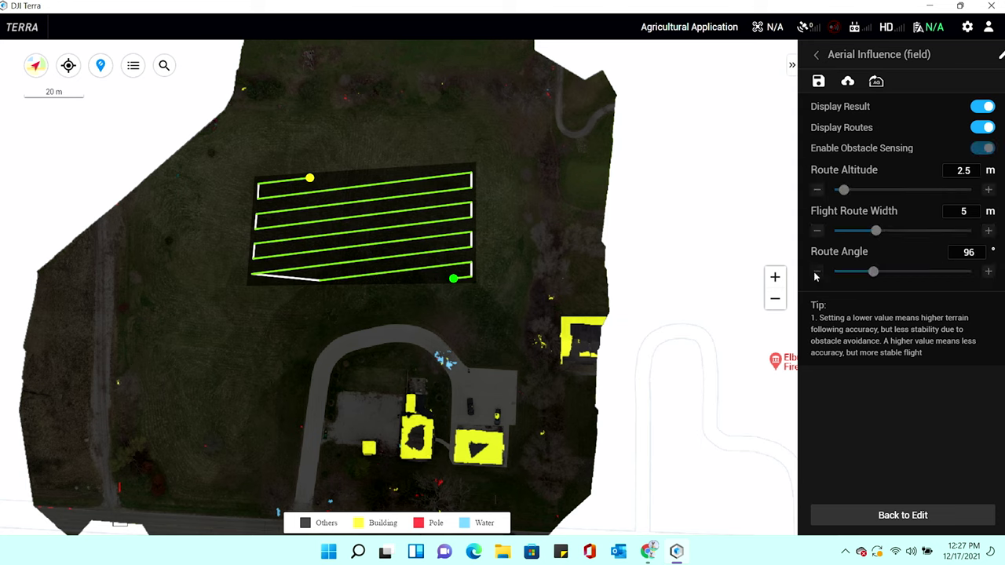
click(817, 274)
click(817, 274)
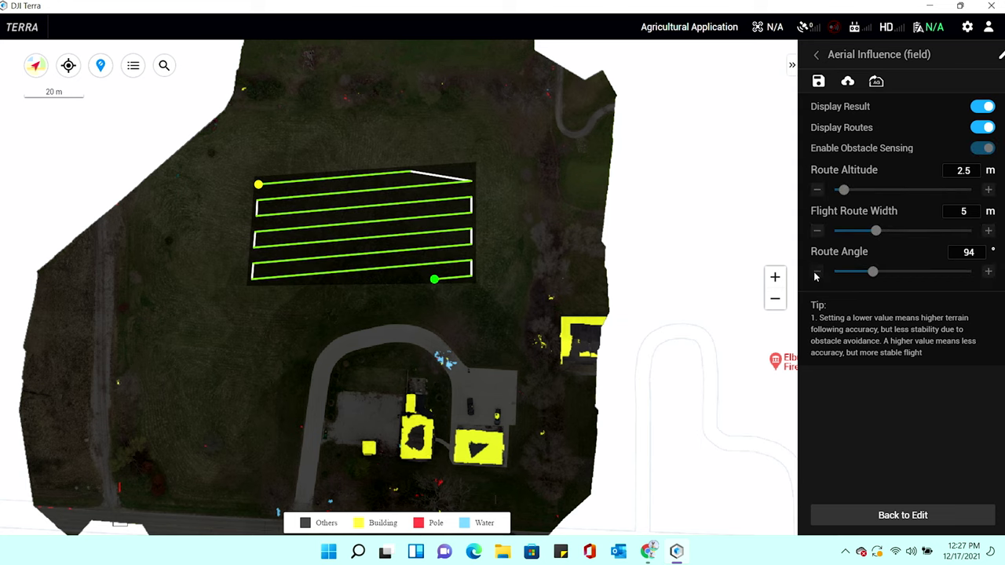
click(817, 274)
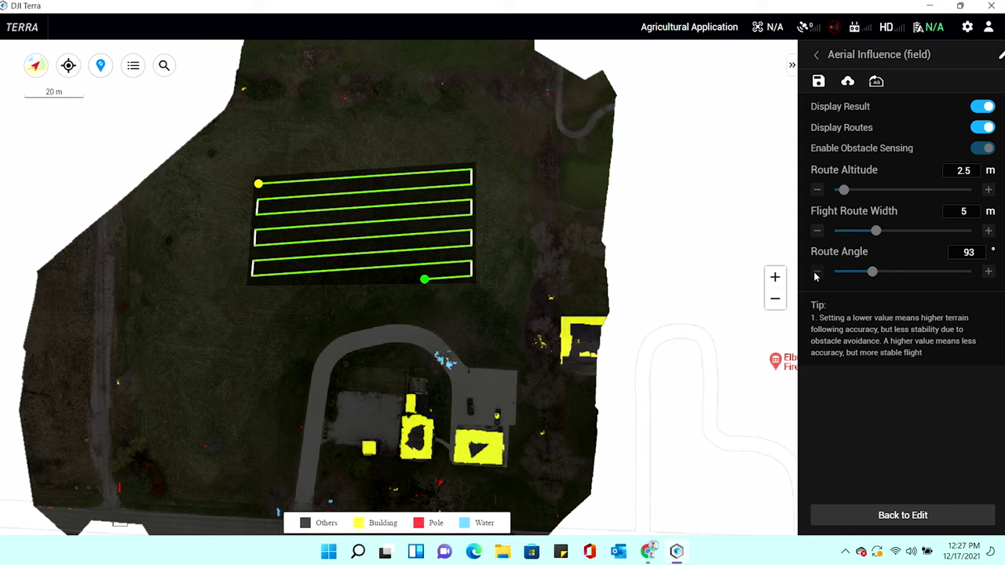
click(816, 274)
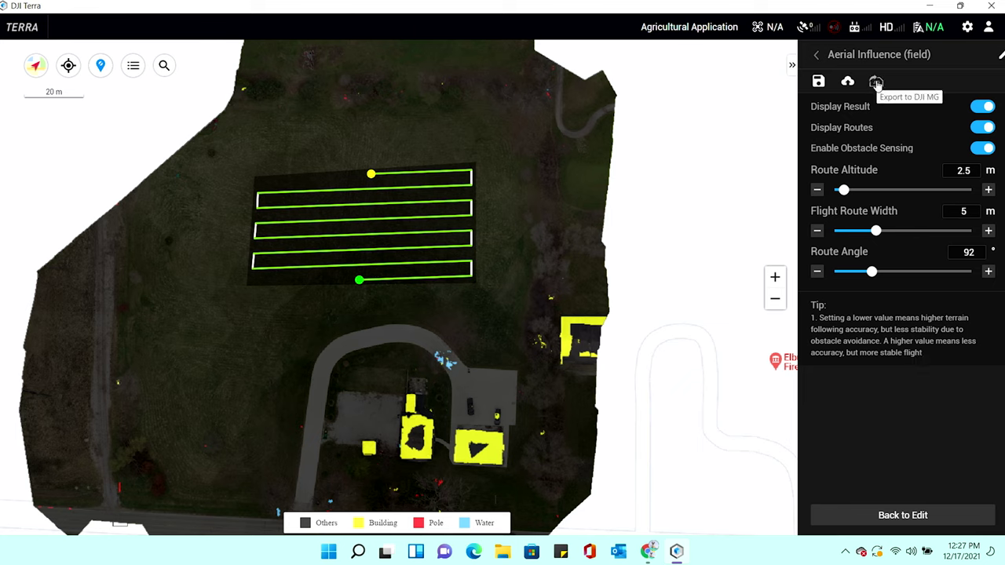
- Save the farmland 1 spray mission using the disk icon in the right panel
click(818, 82)
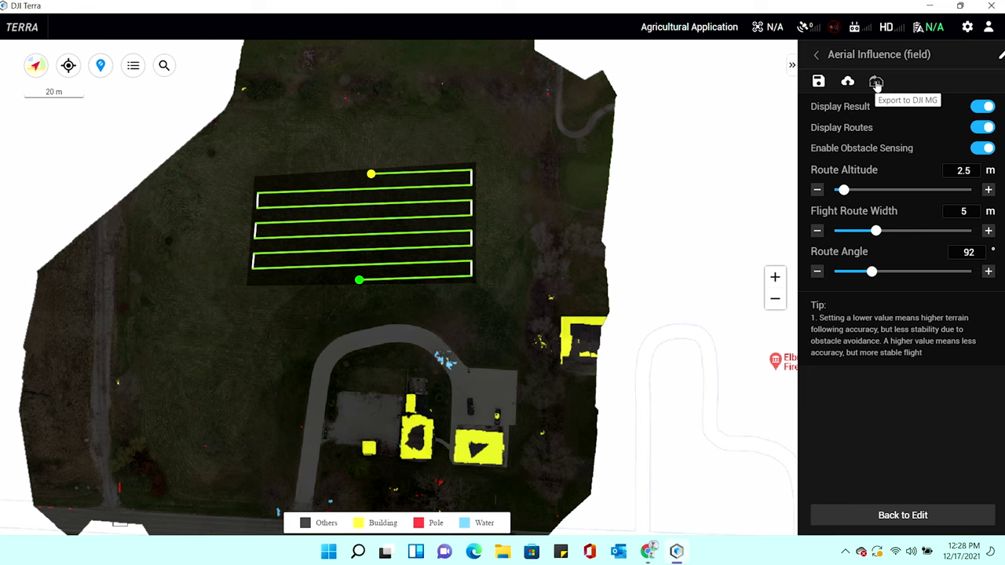
- Export the route to DJI MG and create a Desktop folder named 123spray
click(876, 83)
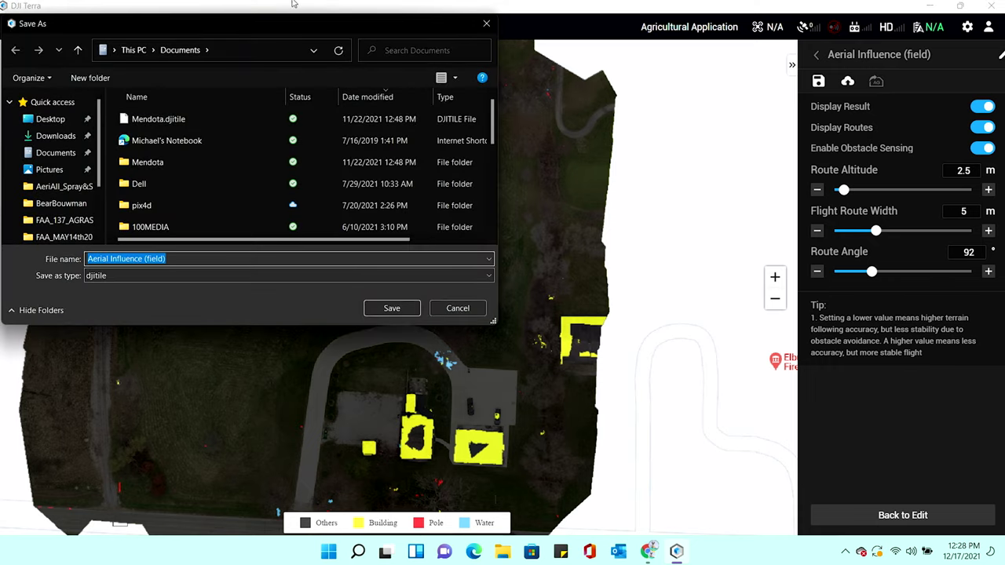
click(49, 120)
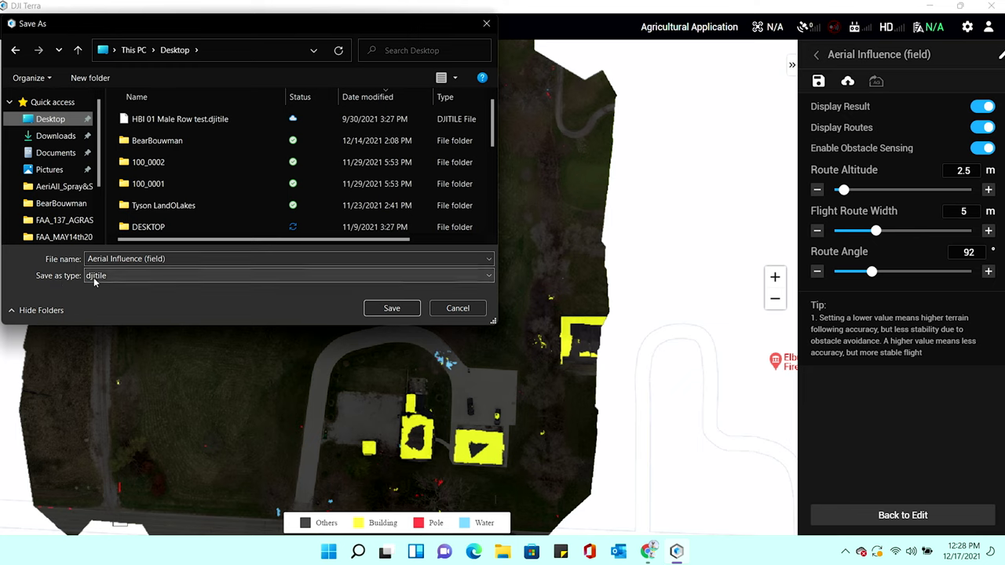
click(94, 79)
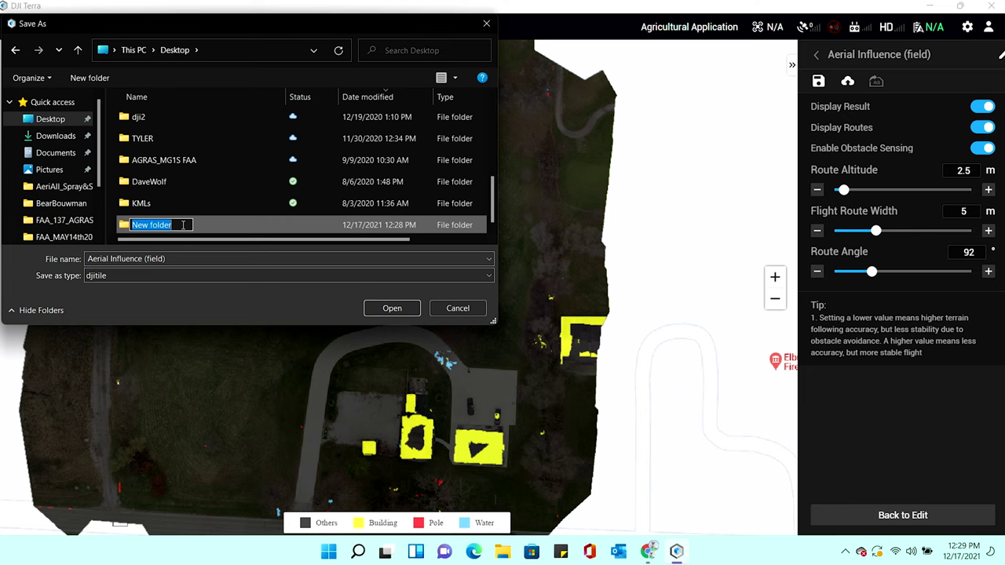
text(123)
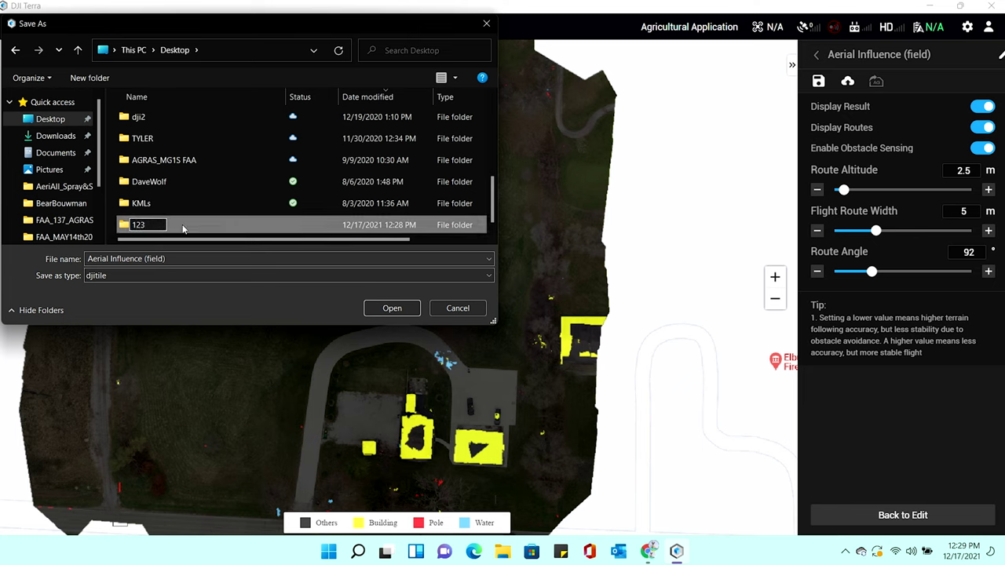
text(spray)
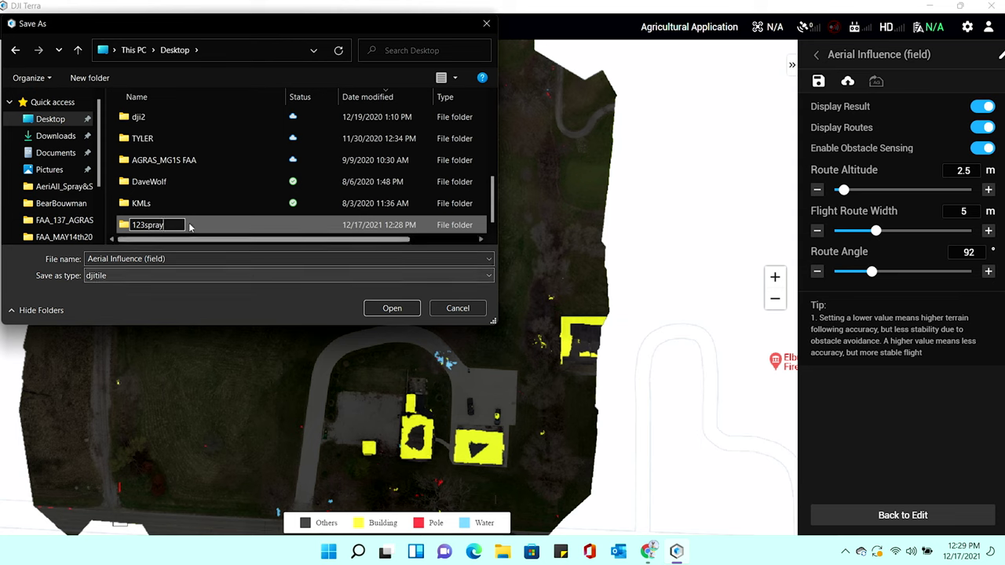
key(Return)
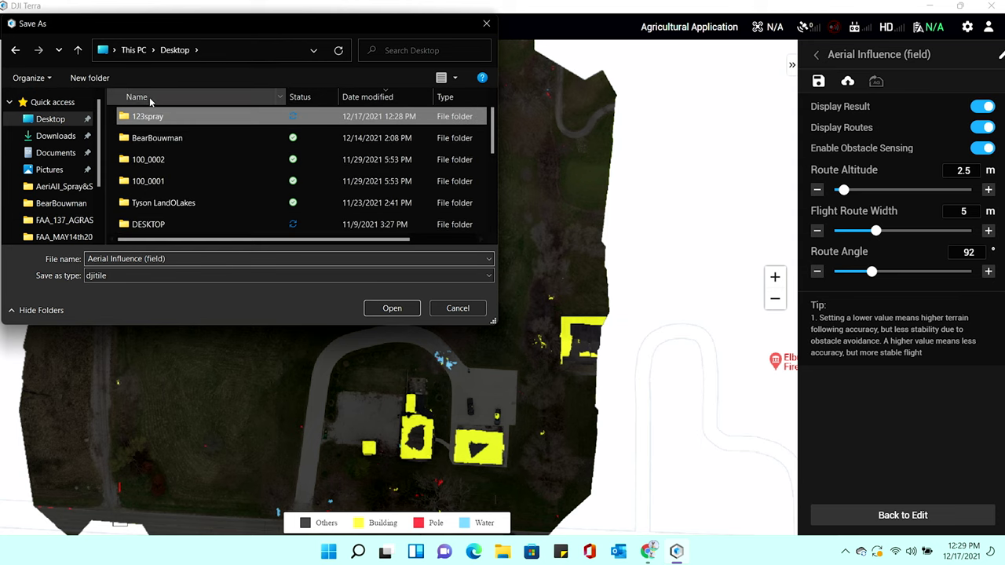
- Create a new folder named field inside 123spray
double_click(156, 117)
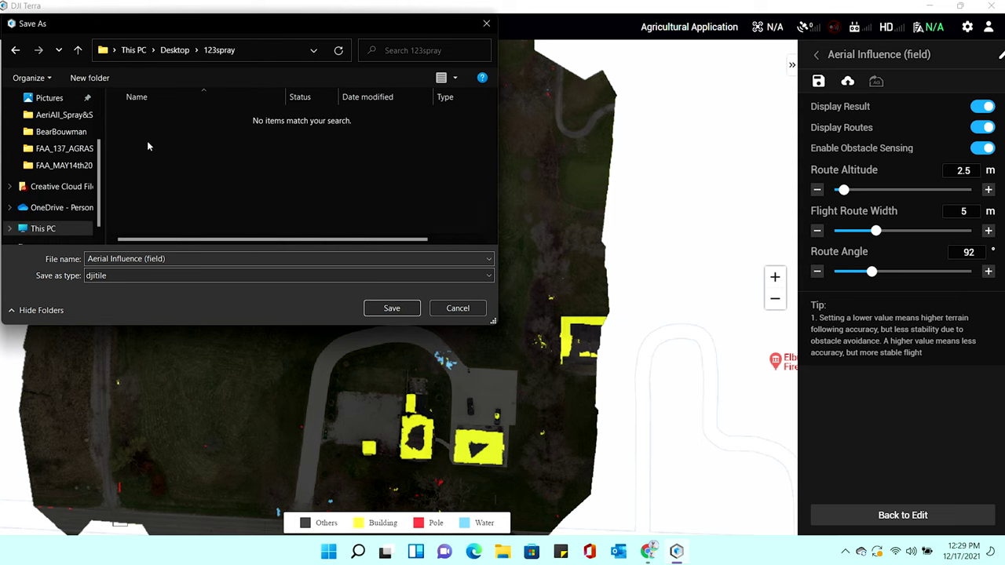
right_click(144, 138)
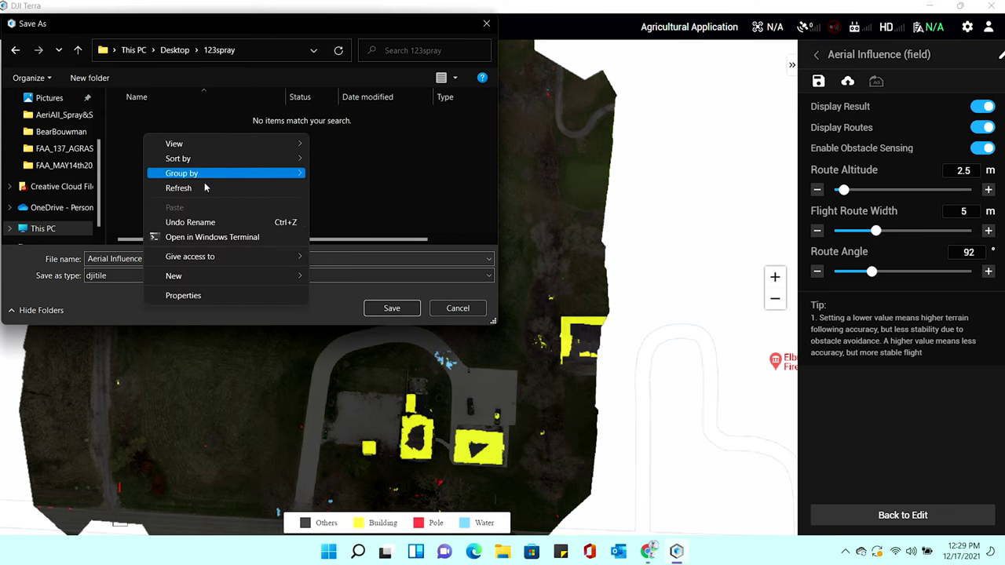
mouse_move(231, 277)
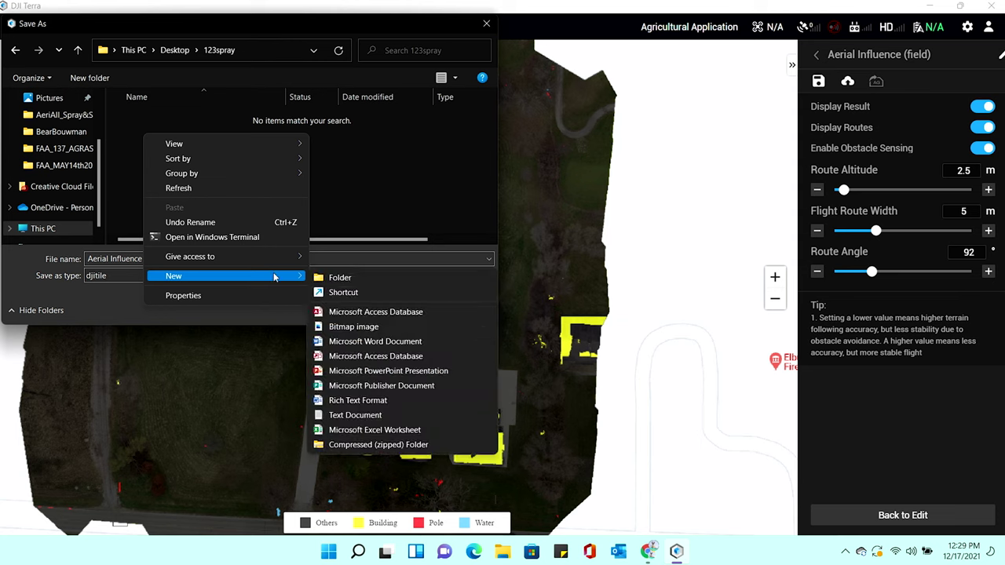
click(331, 277)
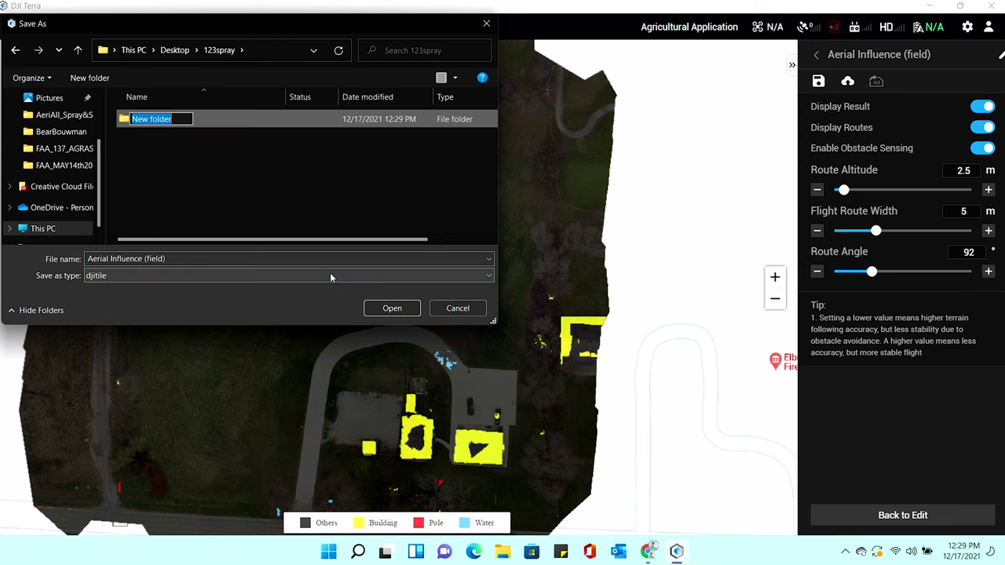
text(field)
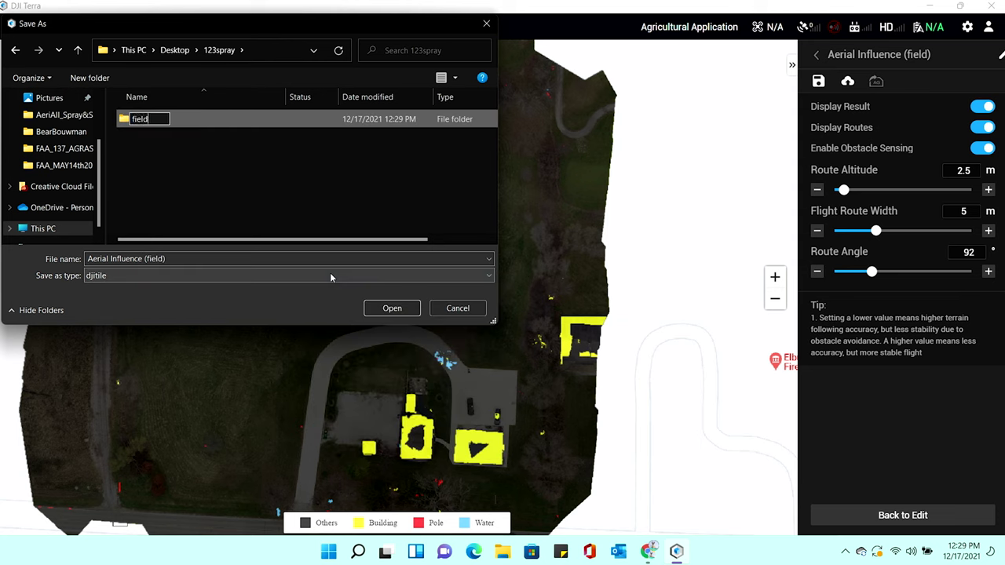
click(150, 175)
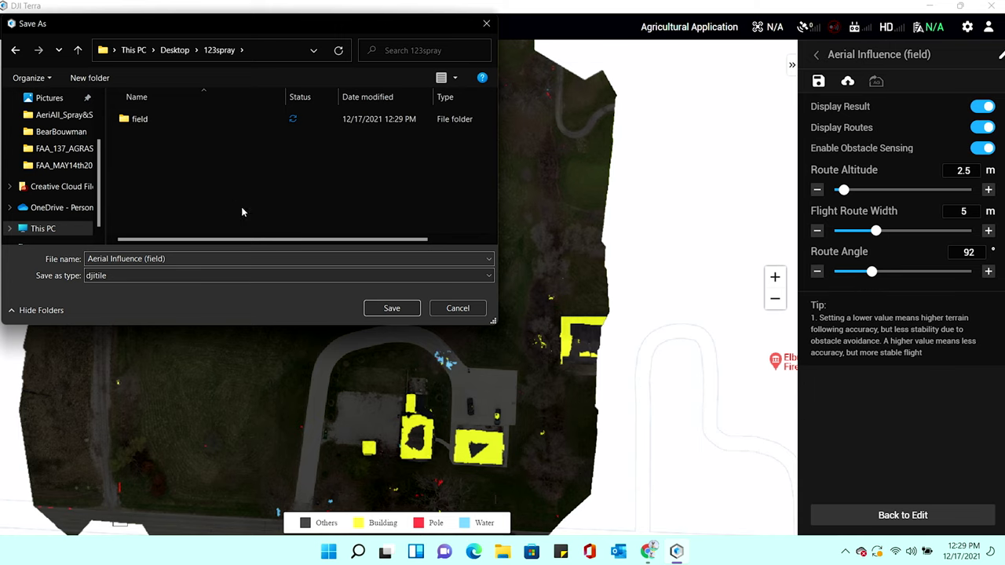
- Save the djitile route file into the field folder, clearing the location error
click(386, 309)
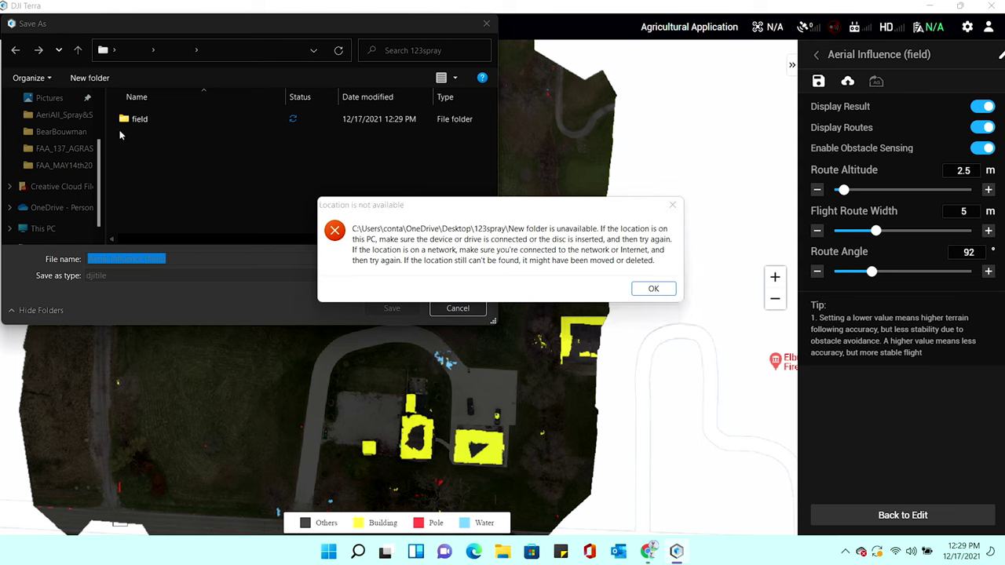
click(654, 290)
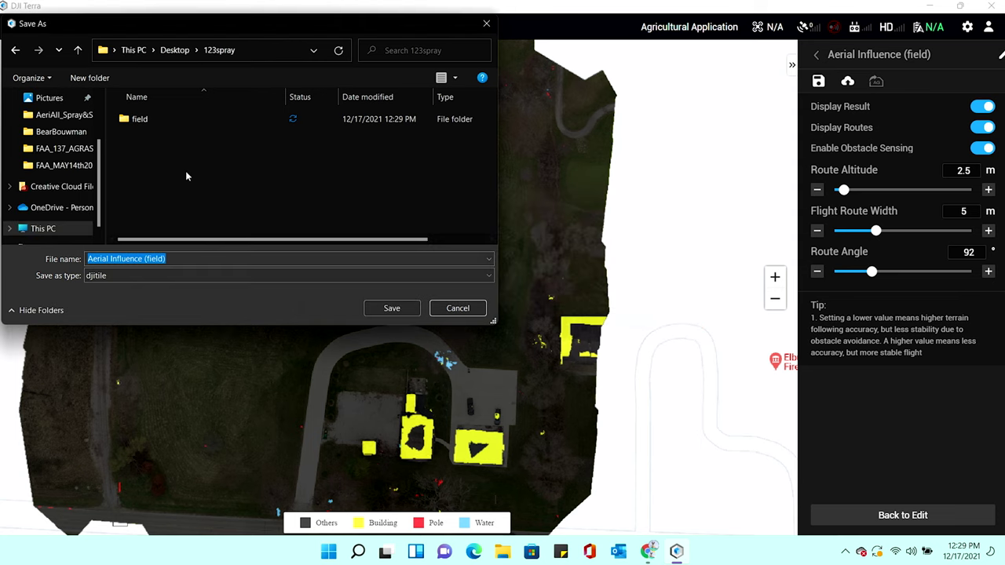
double_click(142, 122)
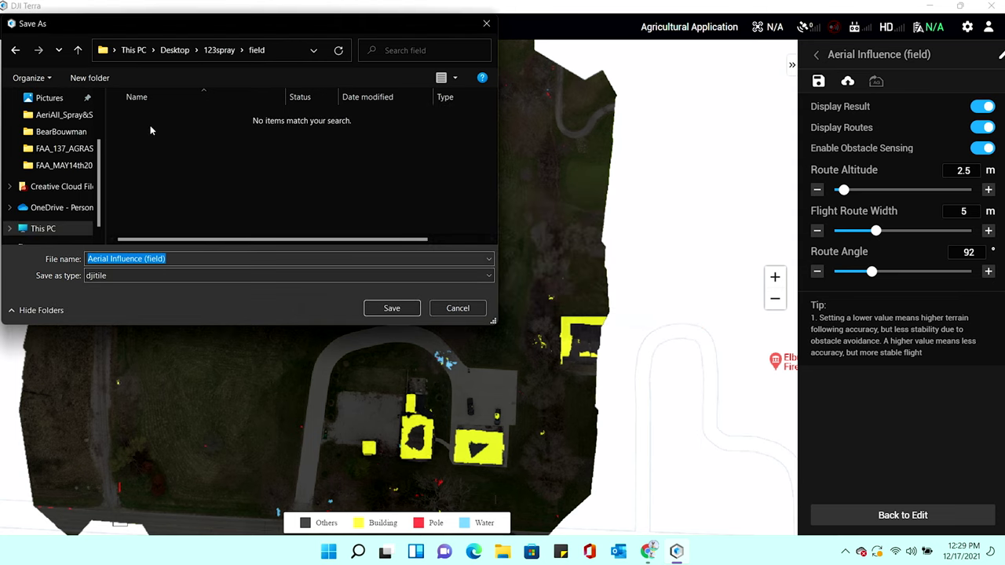
click(395, 309)
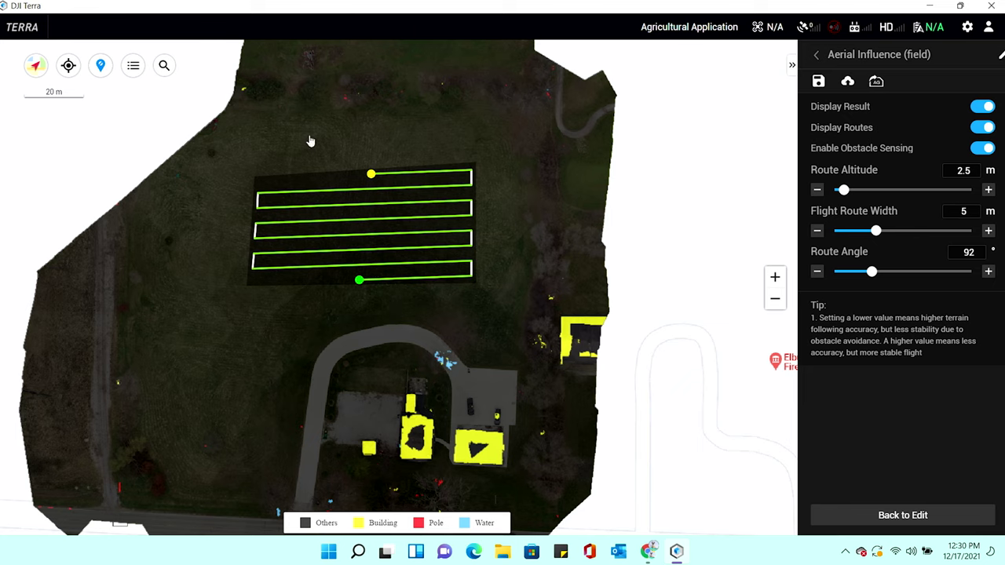
- Close the exported field route plan and return to the TERRA Mission Library
click(885, 516)
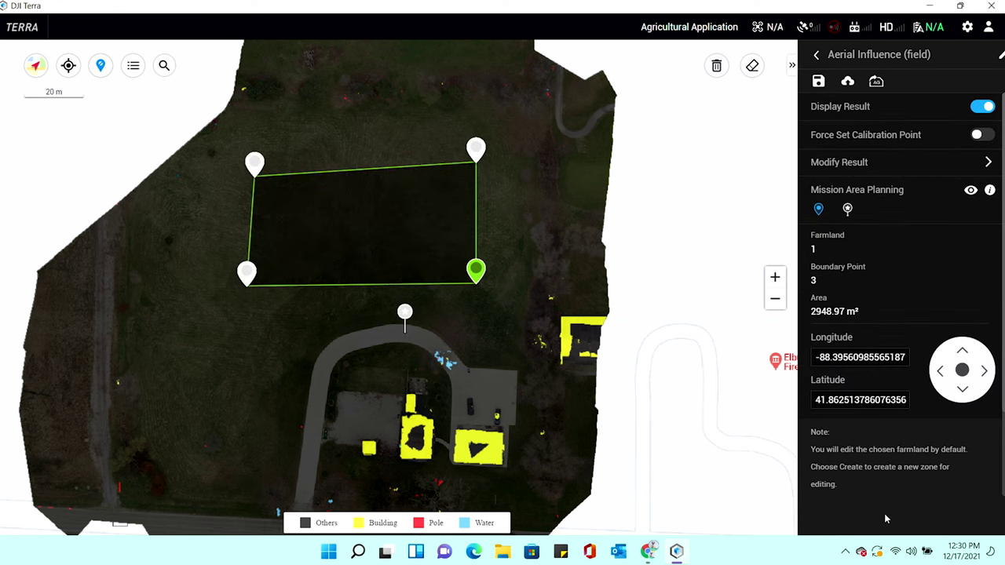
click(820, 57)
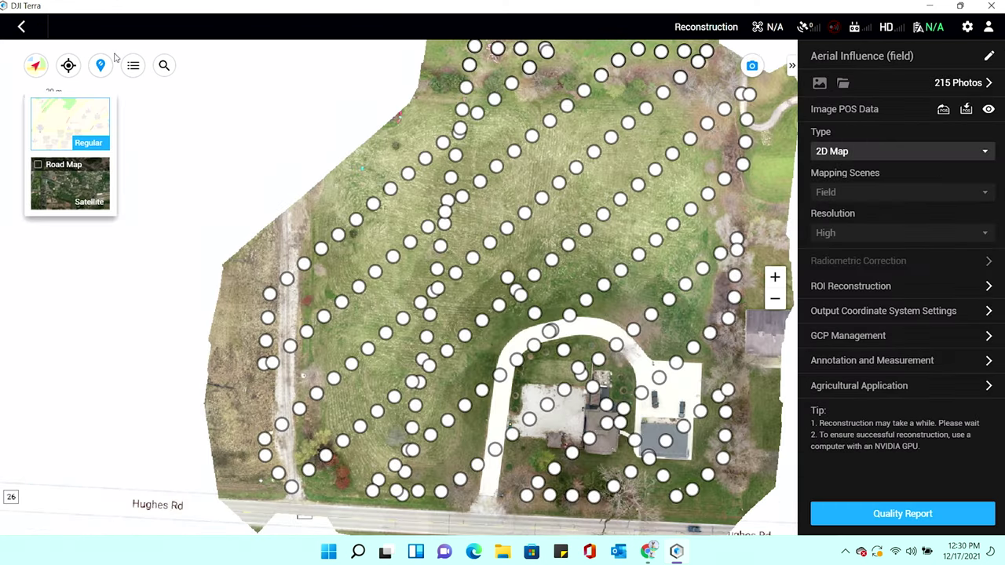
click(23, 26)
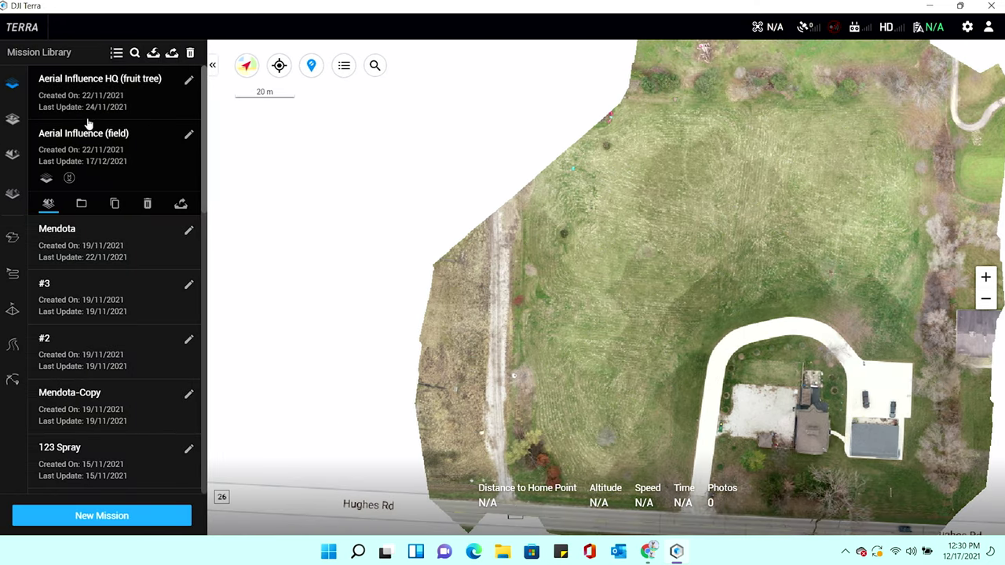
- Open Reconstruction for Aerial Influence HQ (fruit tree) and turn off its photo markers
click(94, 96)
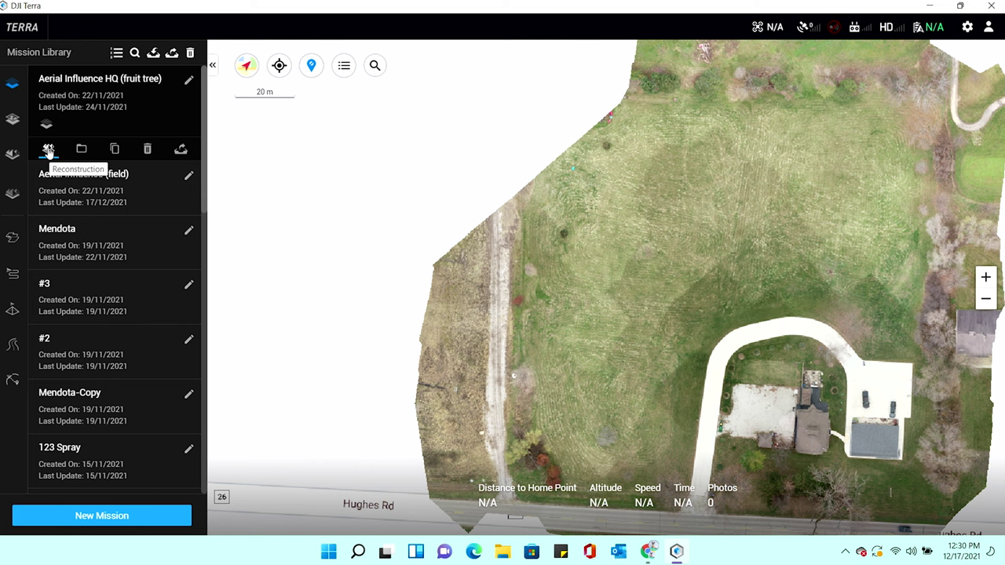
click(48, 149)
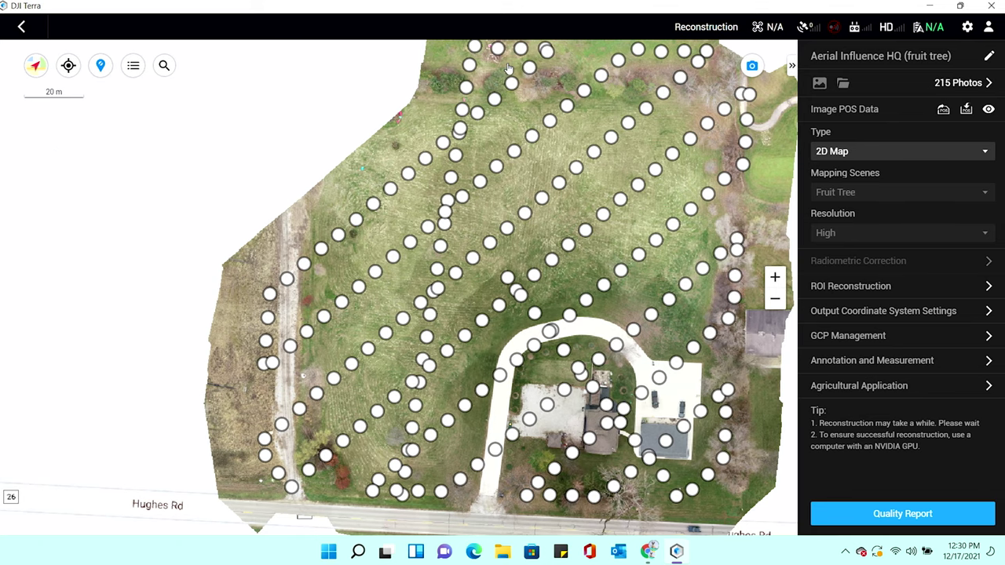
click(752, 66)
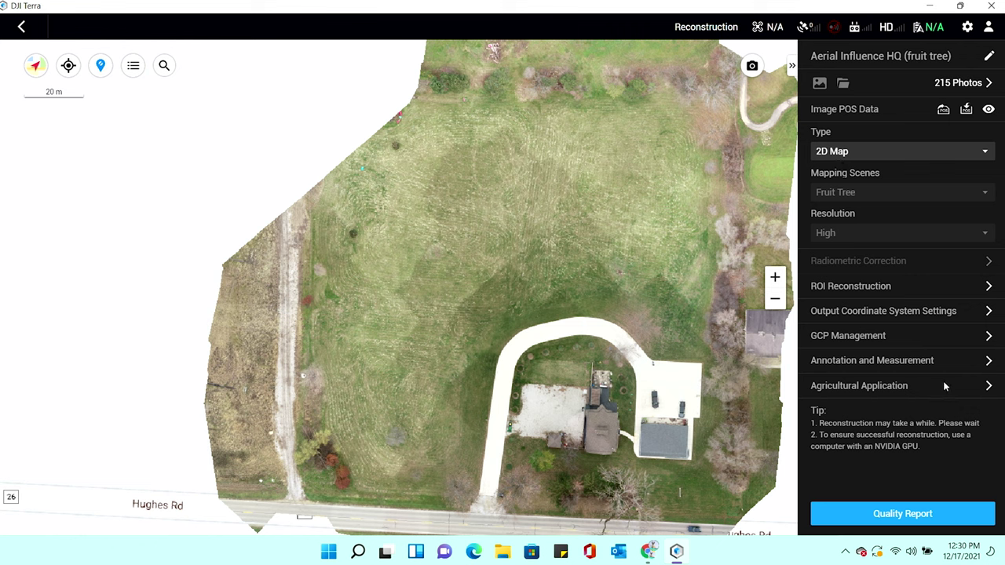
- Launch Agricultural Application, accept the default mission name and dismiss the boundary-point guide
click(989, 387)
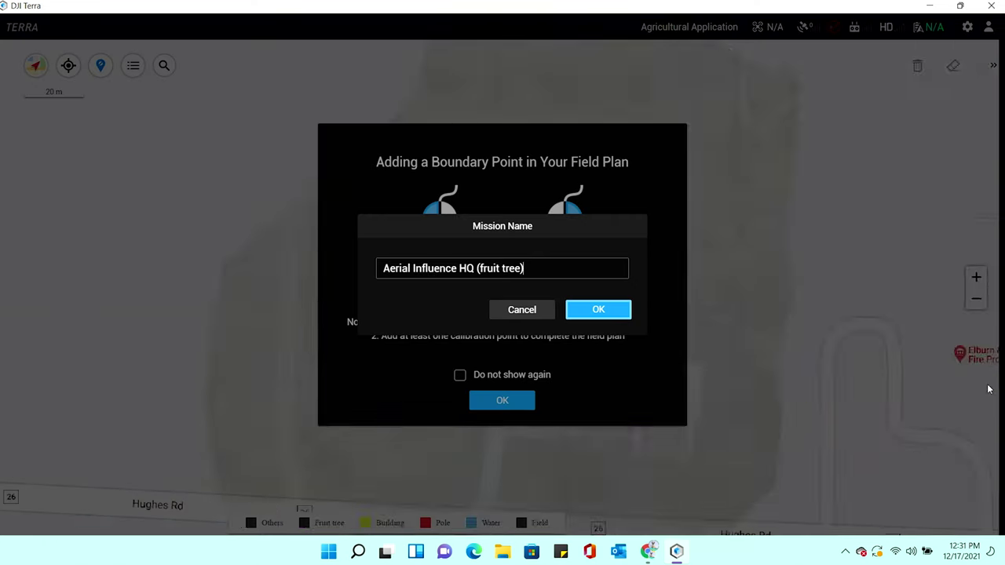
click(590, 309)
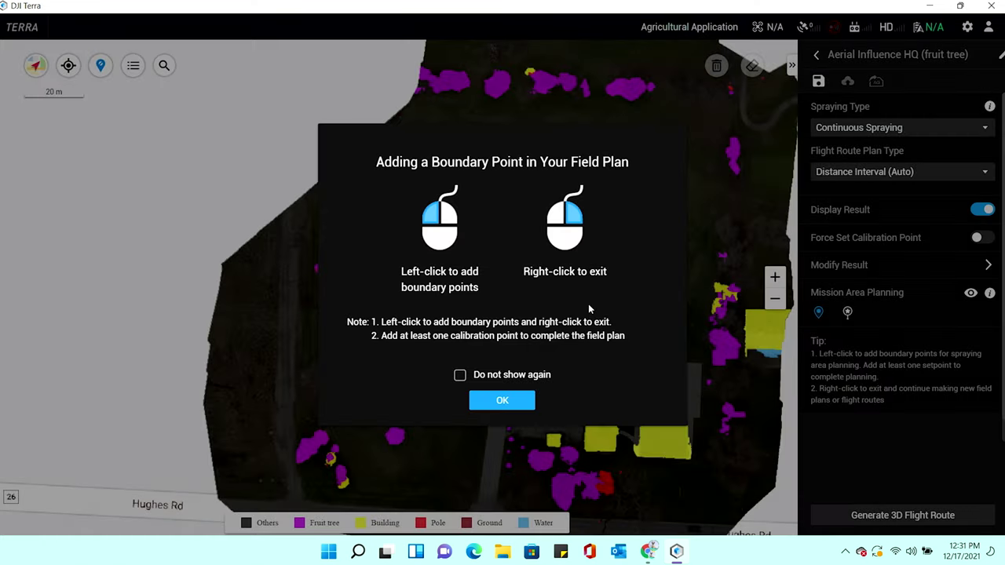
click(505, 404)
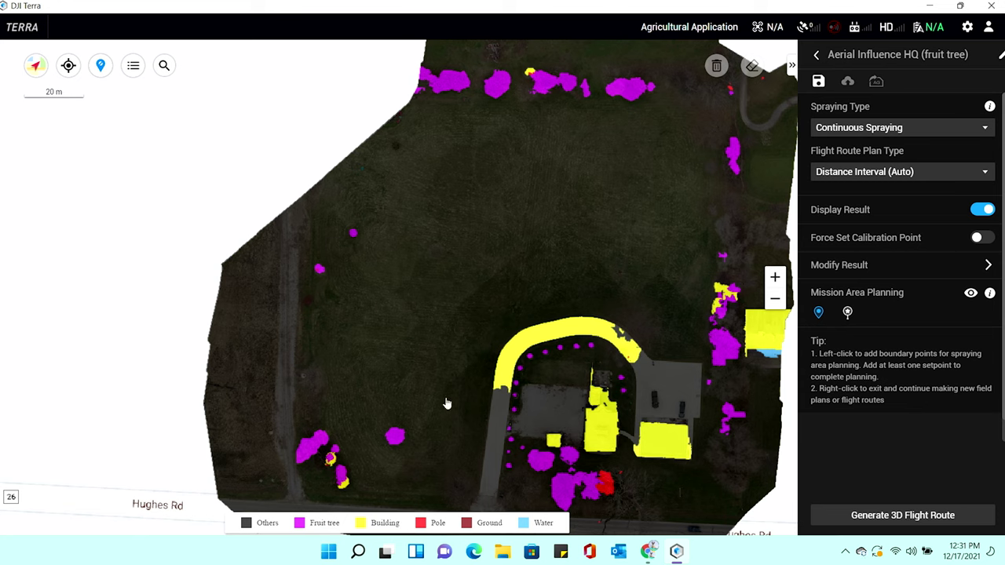
- Toggle Display Result off and on while zooming into a tree and panning to the house and driveway
click(982, 210)
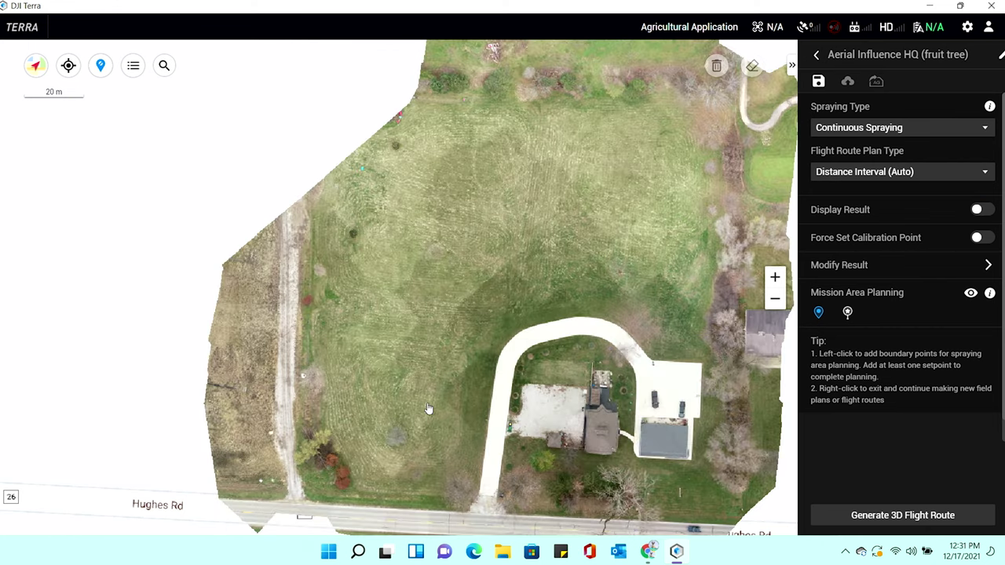
scroll(366, 465, up, 1)
scroll(366, 465, up, 1)
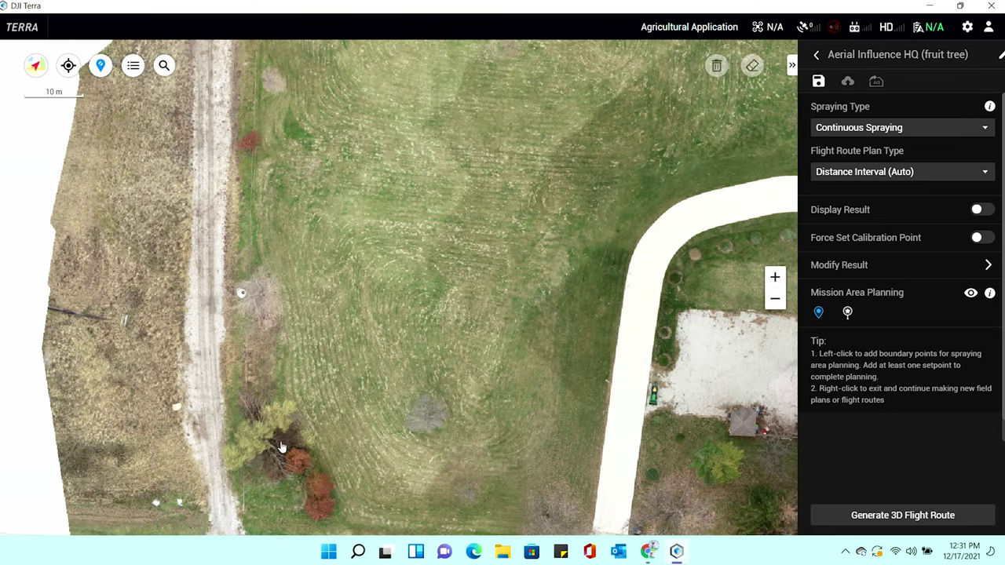
scroll(417, 412, up, 2)
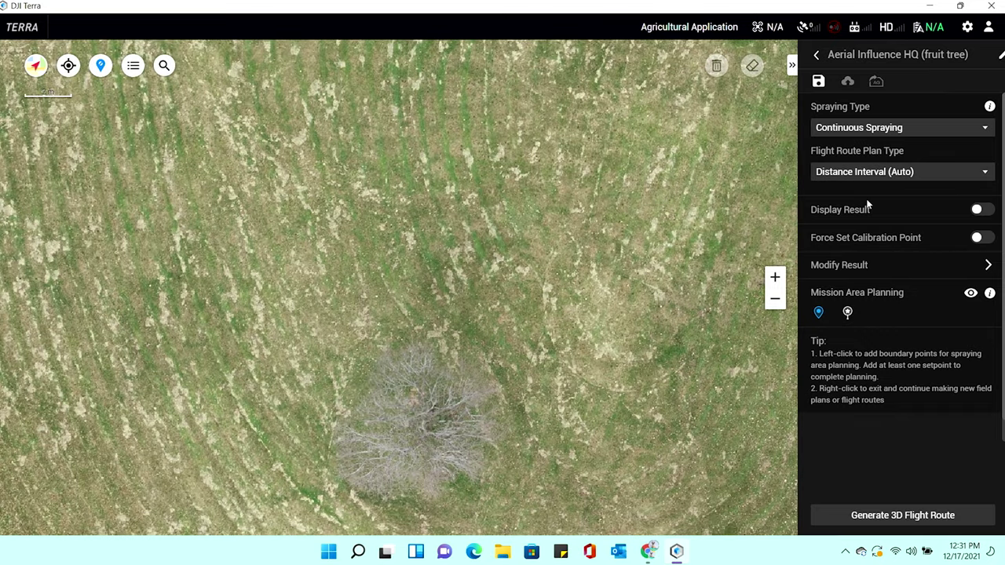
click(982, 212)
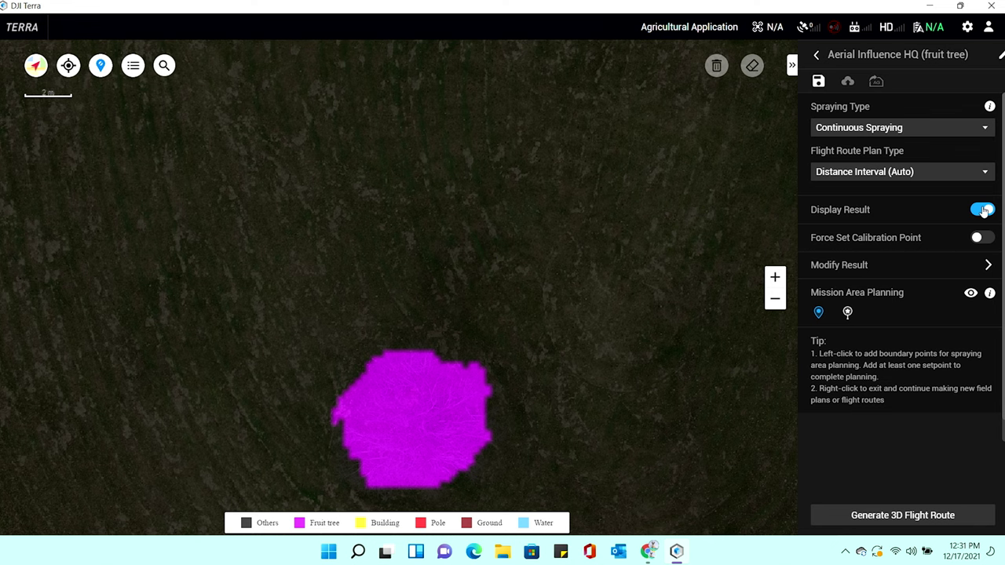
click(983, 211)
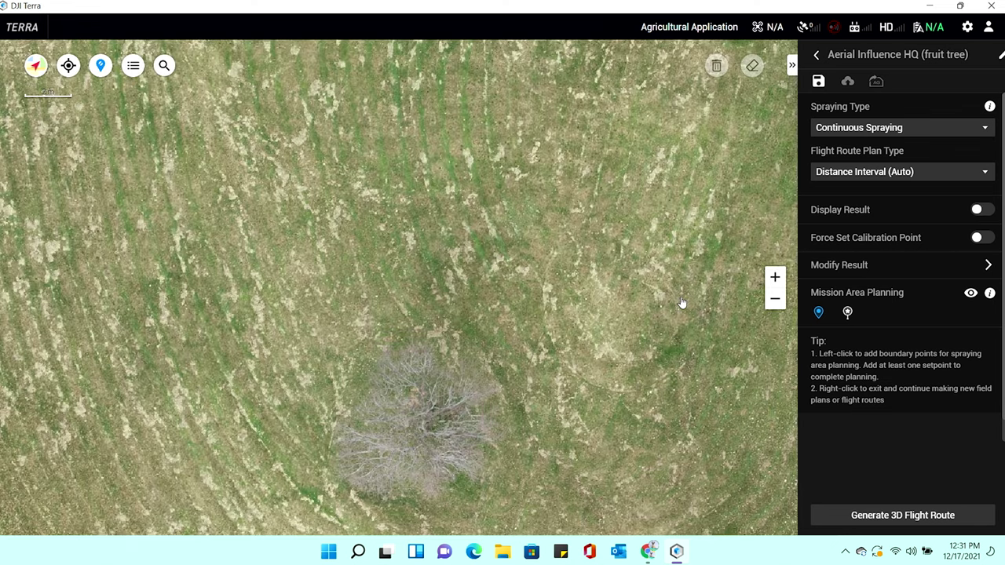
drag(691, 240, 233, 314)
scroll(233, 314, down, 3)
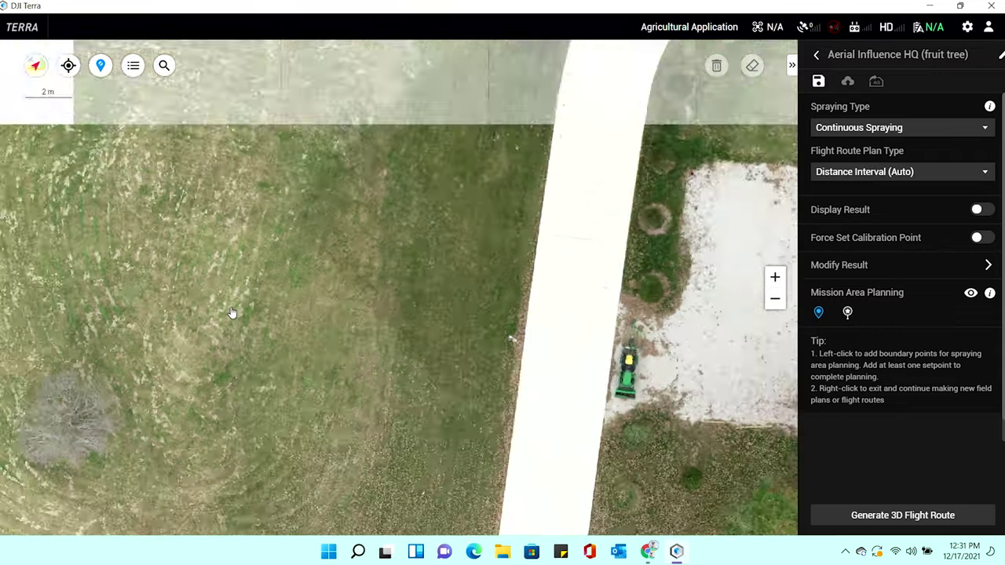
drag(736, 229, 415, 294)
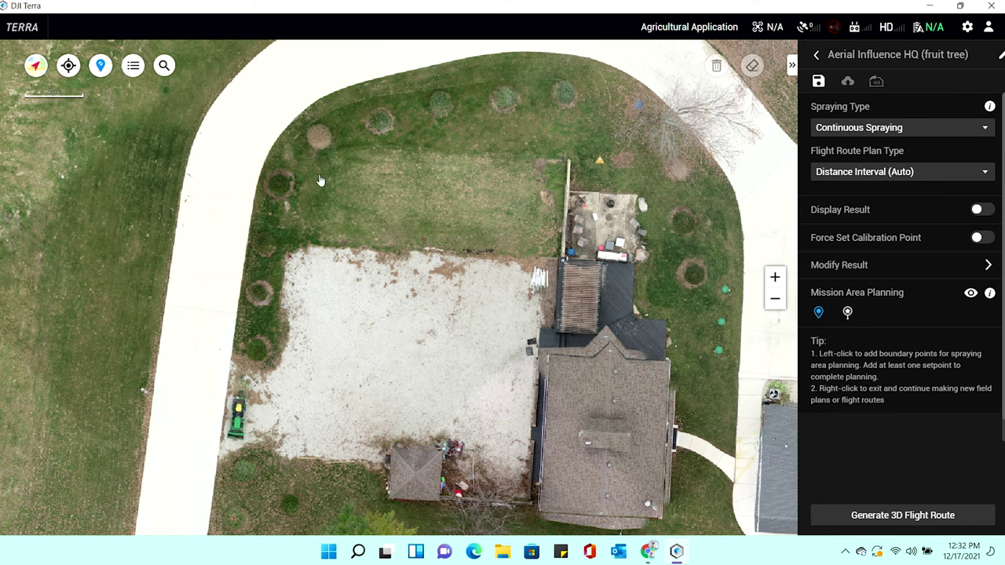
click(982, 210)
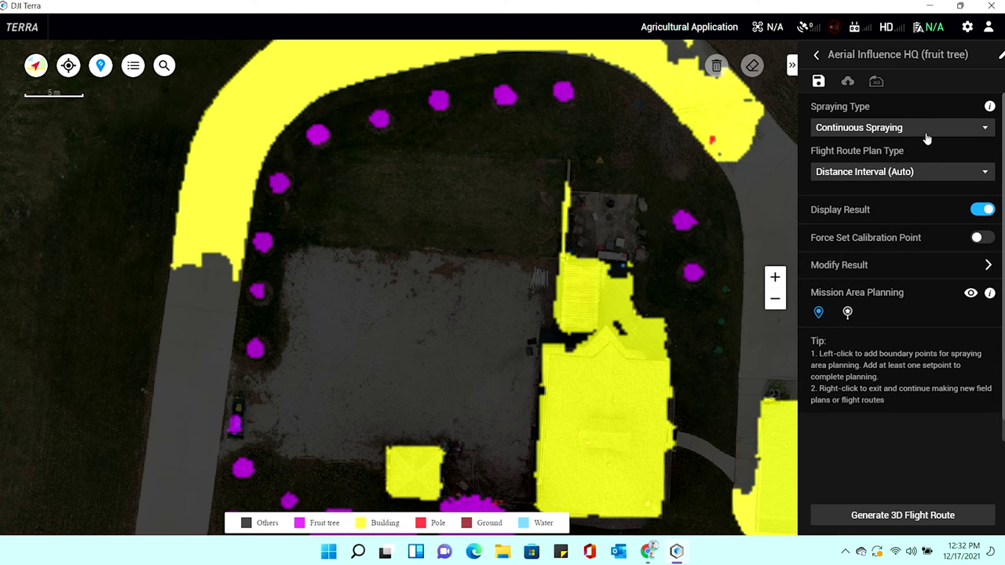
- Switch Spraying Type to Spot Spraying and keep Tree Crown Center (Auto) as the route plan type
click(986, 131)
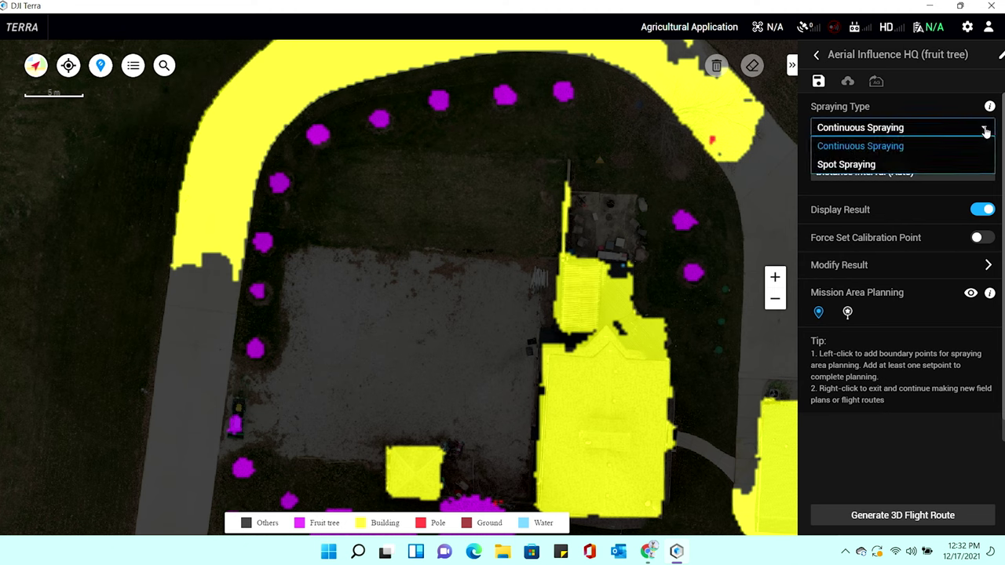
click(879, 166)
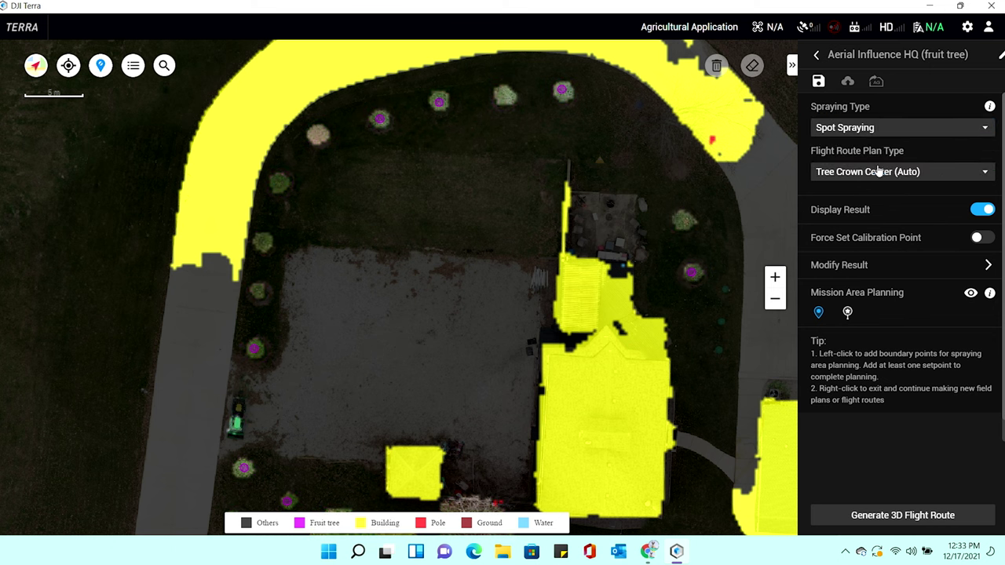
click(986, 174)
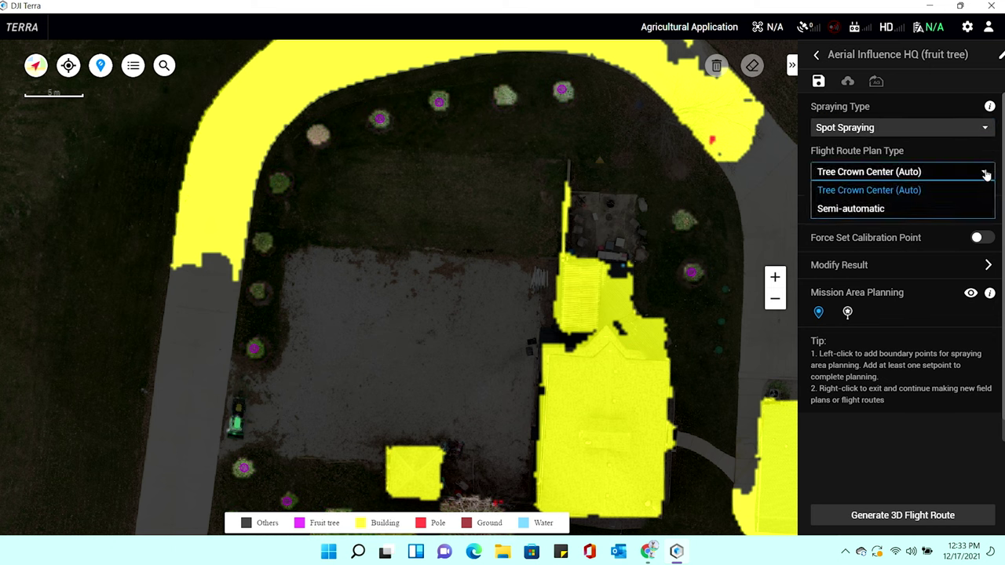
click(867, 190)
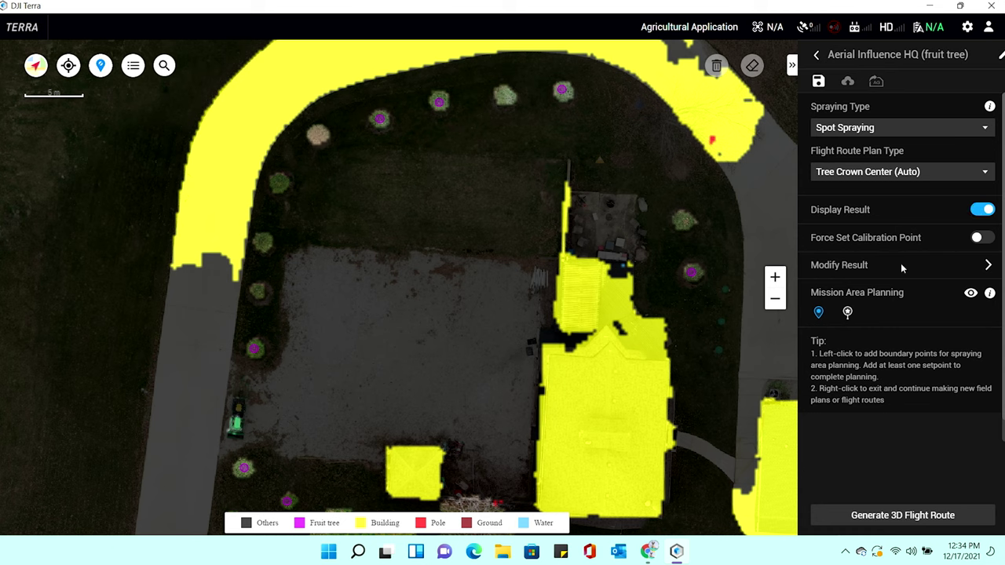
- In Modify Result, add spraying spots on three unmarked trees
click(987, 266)
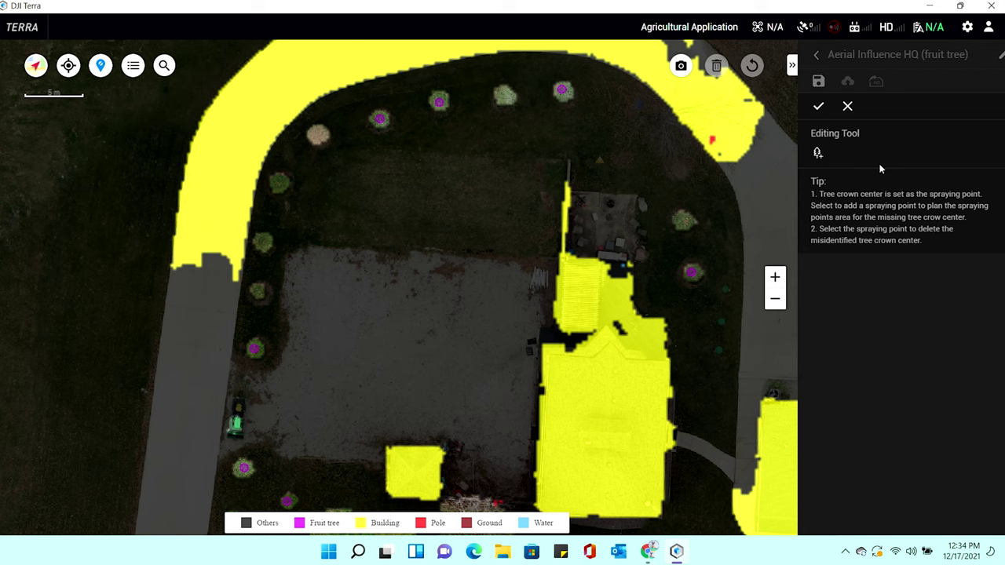
click(818, 154)
click(257, 294)
click(317, 134)
click(503, 96)
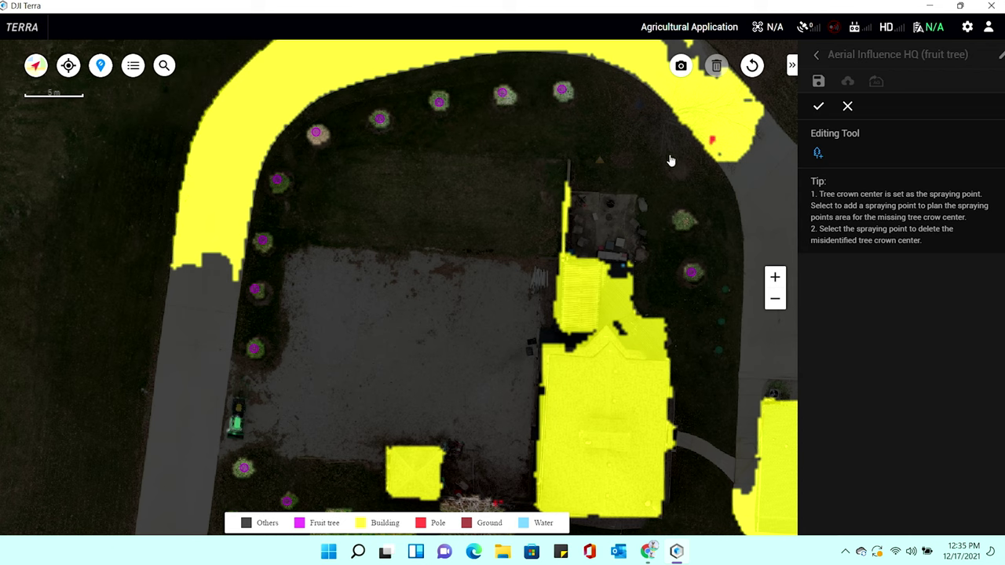
- Delete the spraying points on the right-hand tree and on an outlying tree
click(692, 274)
click(717, 68)
scroll(329, 467, down, 2)
drag(346, 467, 327, 366)
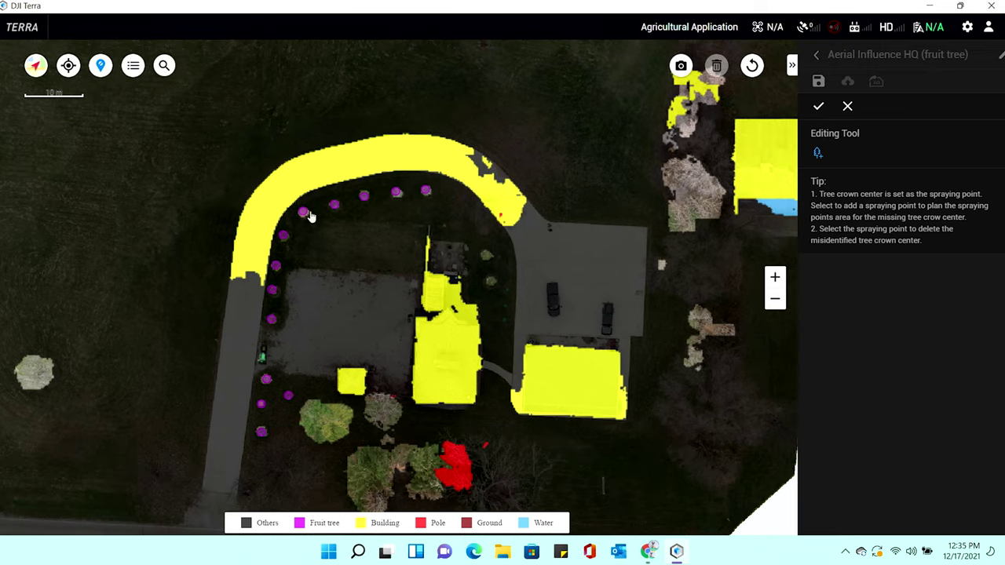
scroll(315, 288, down, 2)
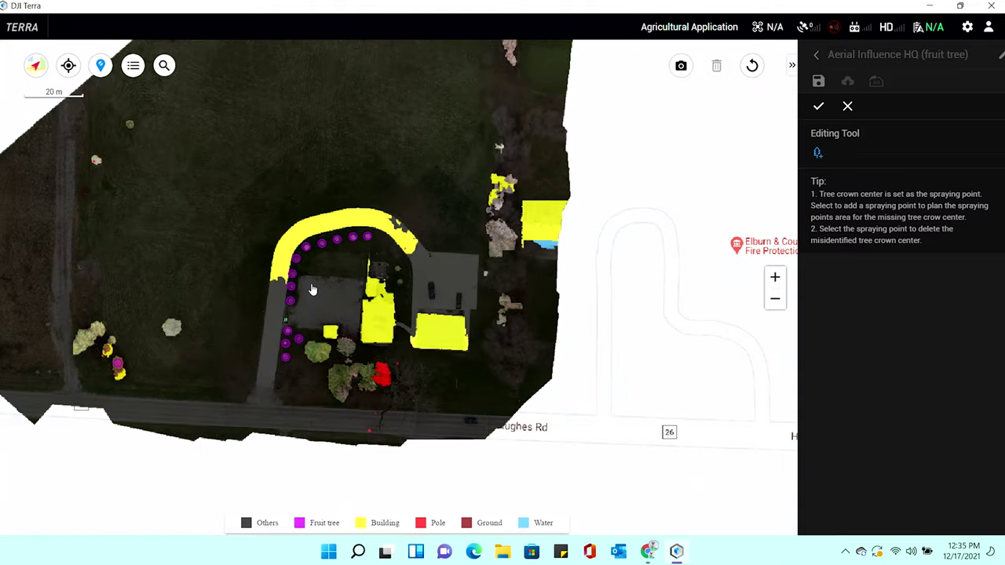
click(118, 366)
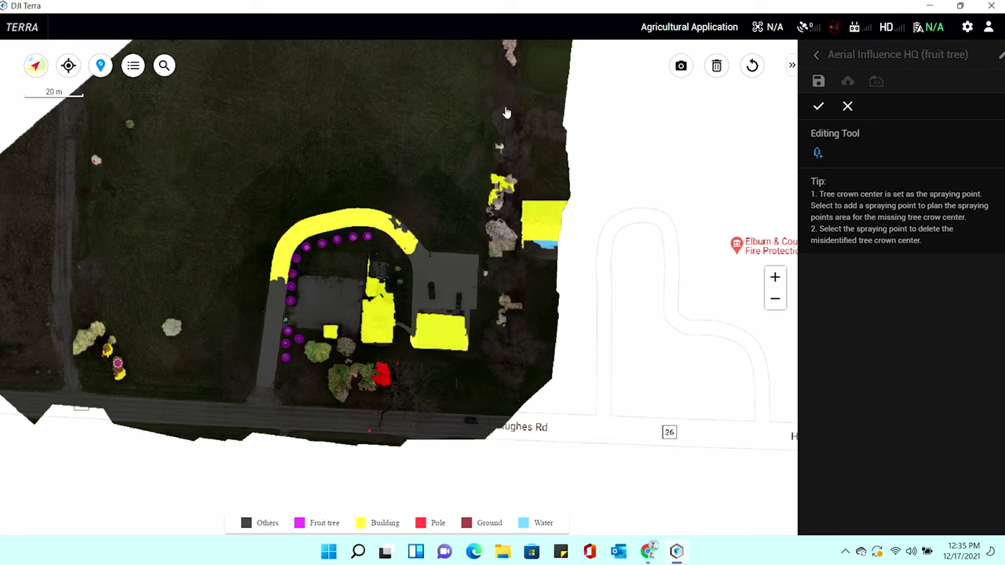
click(716, 67)
- Remove the remaining stray points on the outlying and upper trees, recentering on the property
click(263, 199)
scroll(264, 202, down, 1)
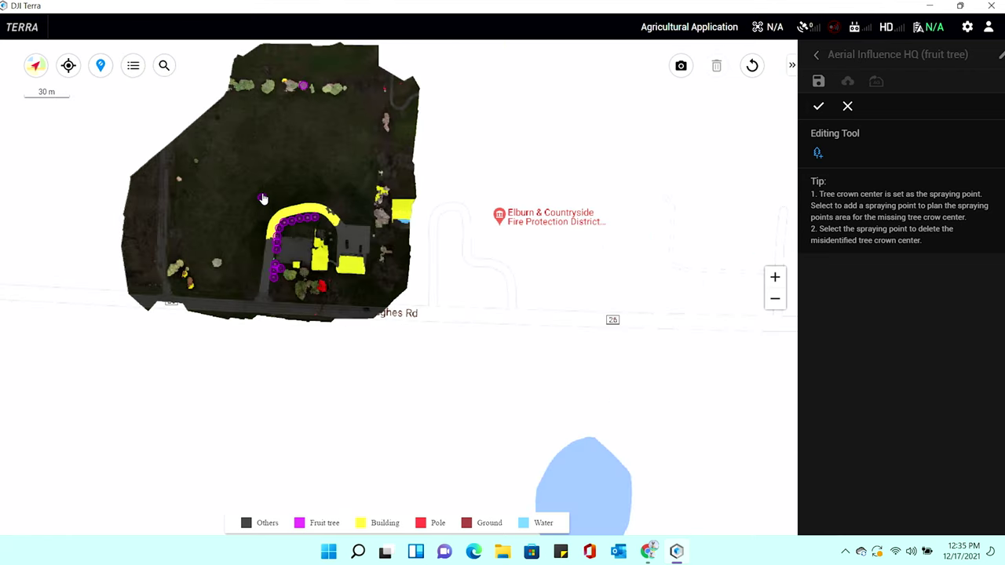
click(262, 198)
click(262, 199)
click(718, 68)
click(303, 88)
click(717, 68)
scroll(312, 246, up, 3)
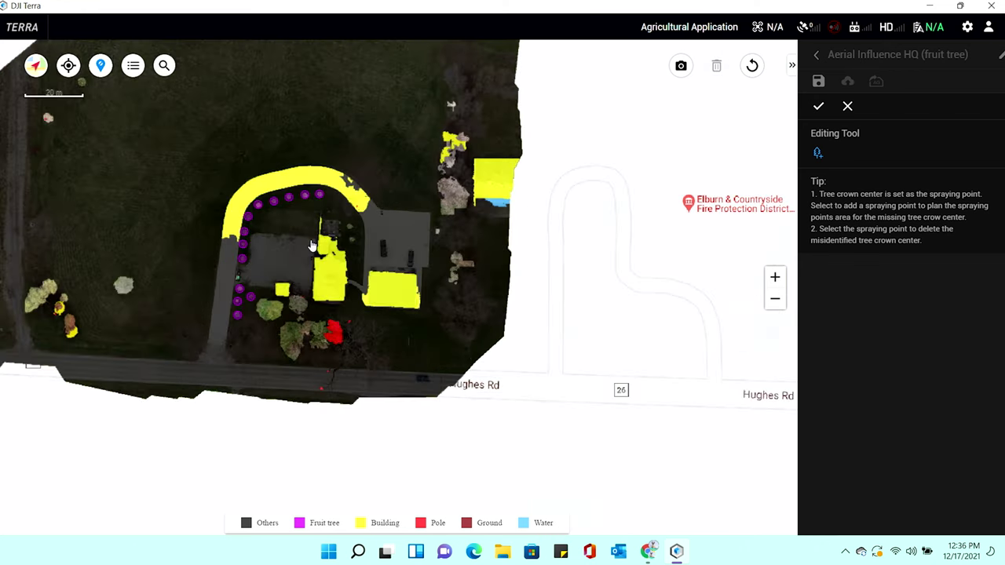
scroll(311, 246, up, 2)
drag(229, 238, 415, 223)
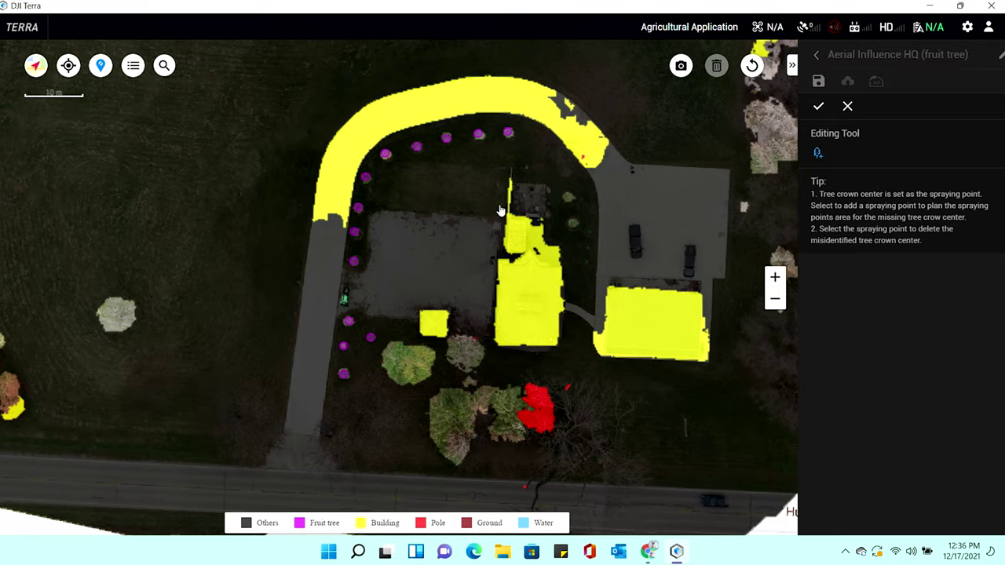
- Save the point edits and draw a four-corner boundary covering 1712.89 m² with 13 trees
click(818, 108)
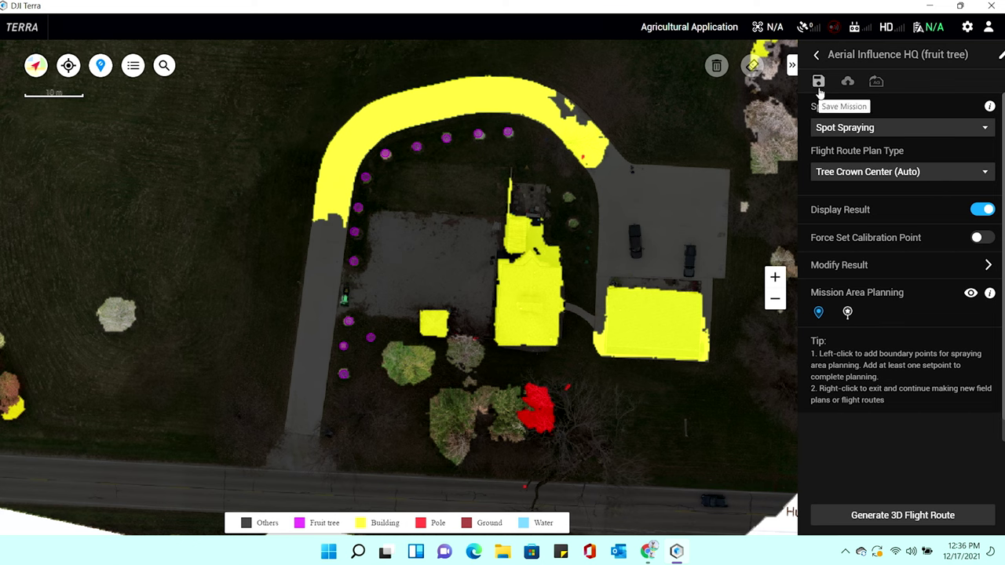
click(819, 314)
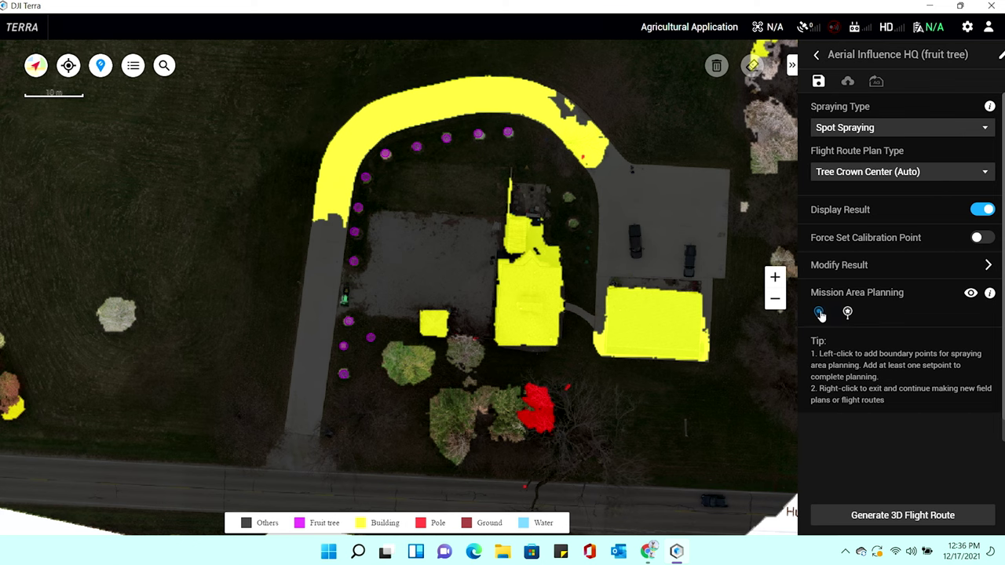
click(399, 400)
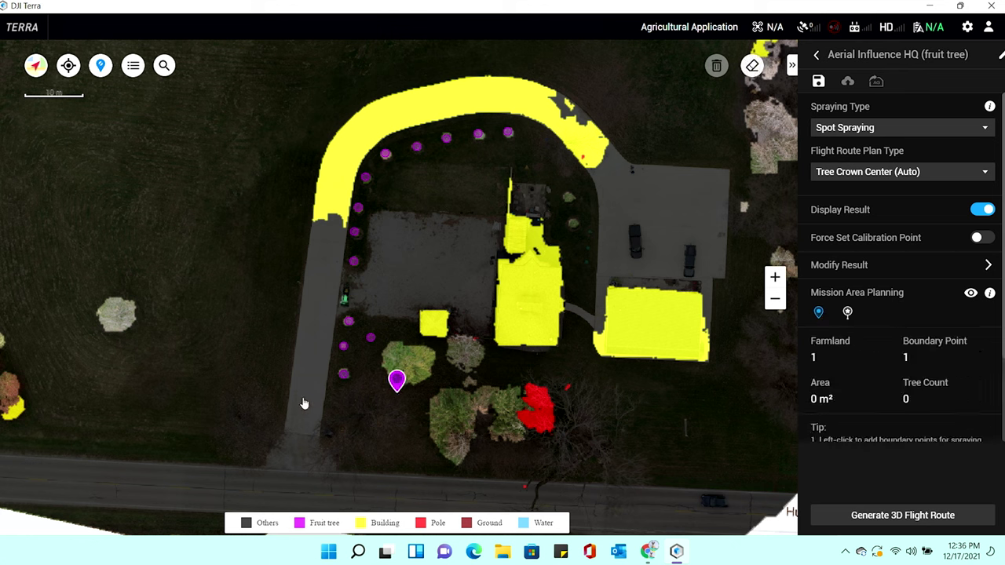
click(263, 395)
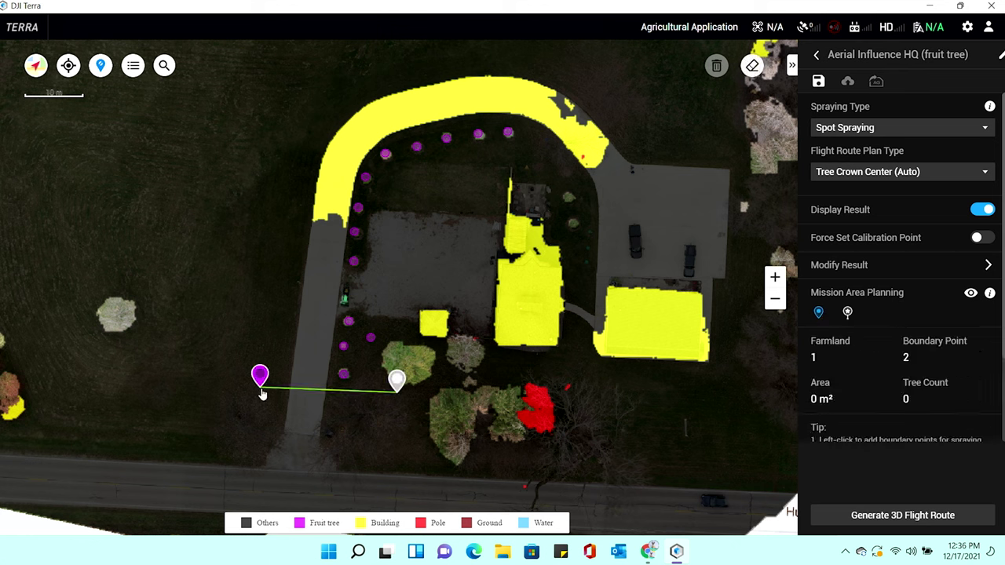
click(336, 52)
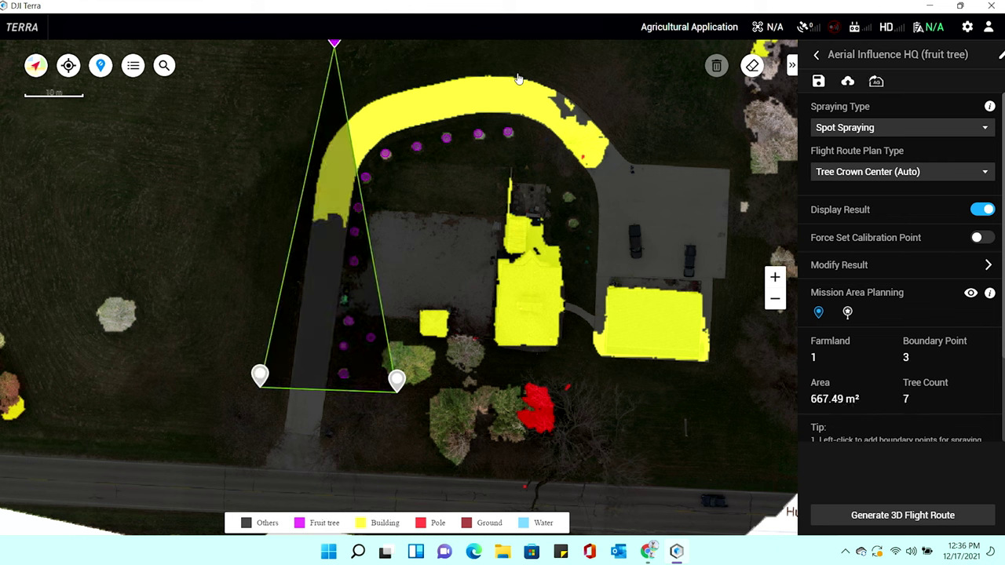
click(571, 102)
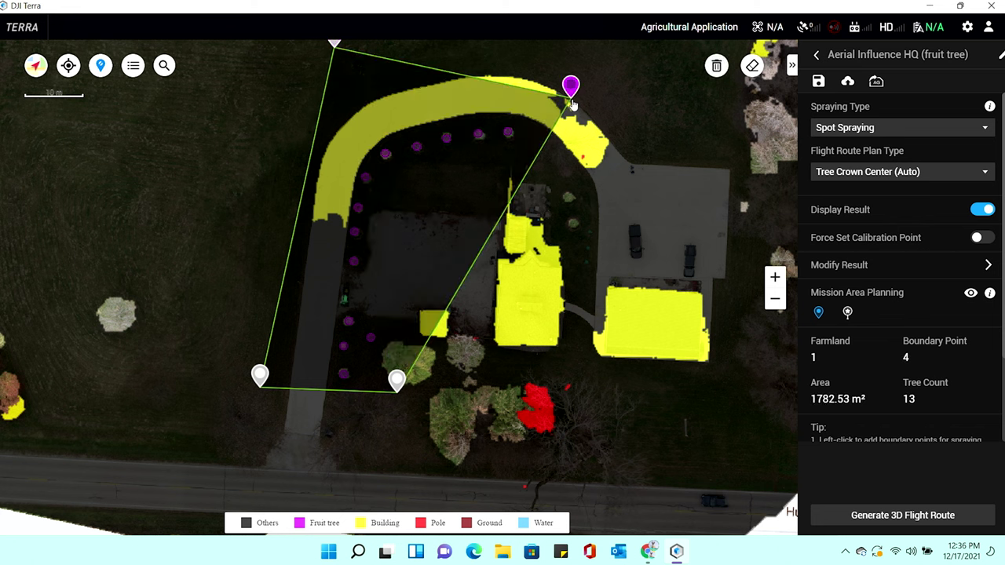
drag(570, 88, 555, 80)
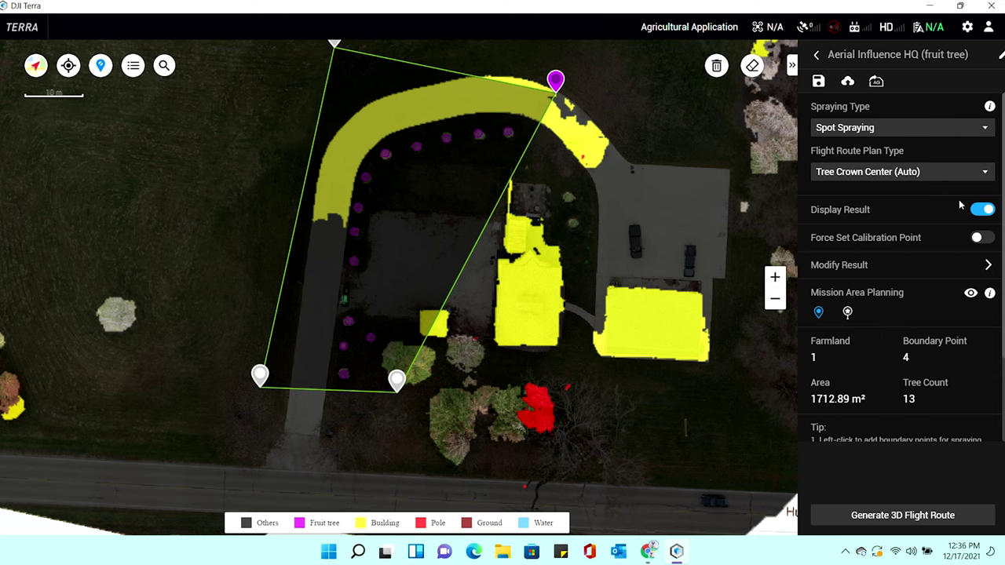
- With Display Result hidden, place one calibration point on the concrete driveway
click(847, 314)
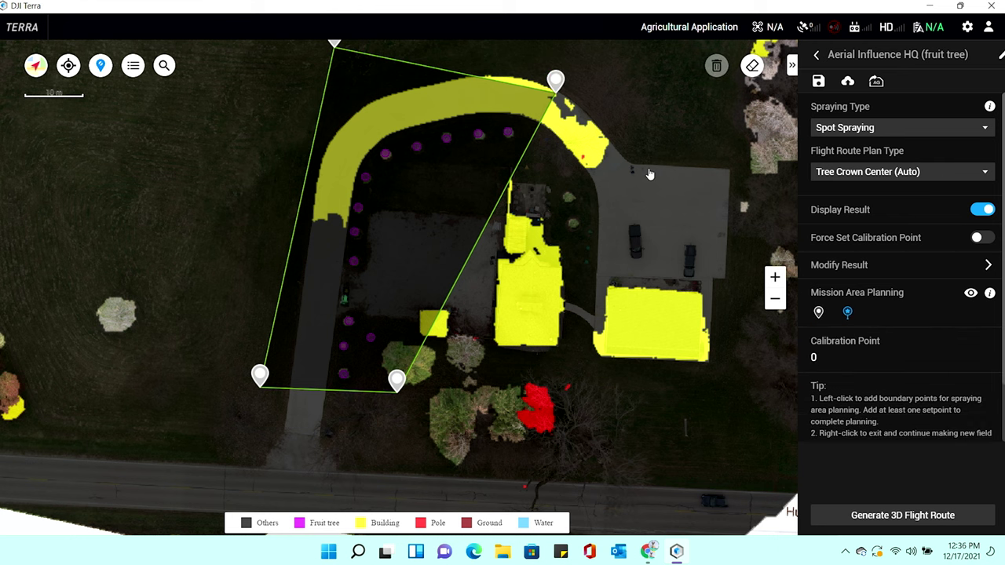
scroll(465, 75, up, 2)
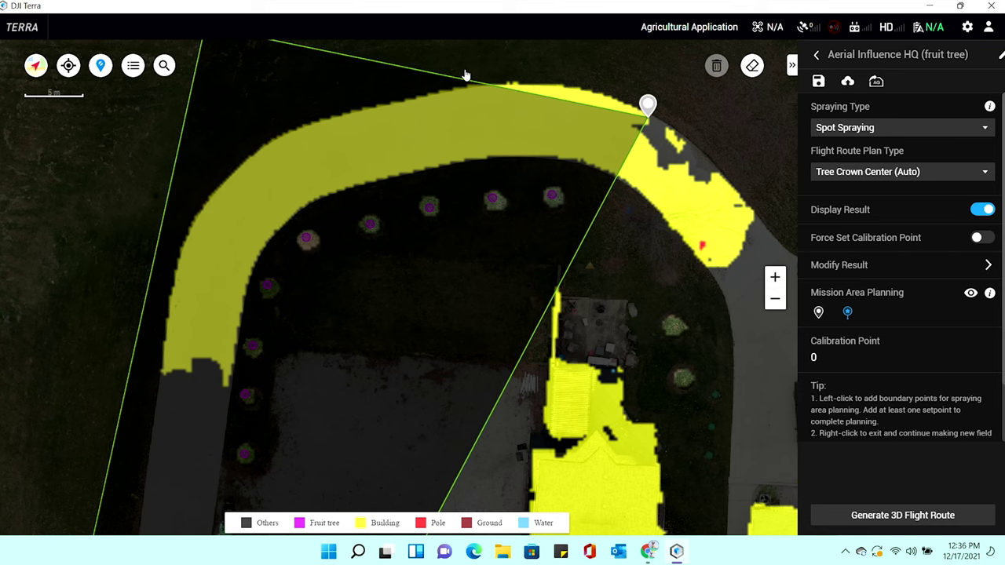
click(982, 211)
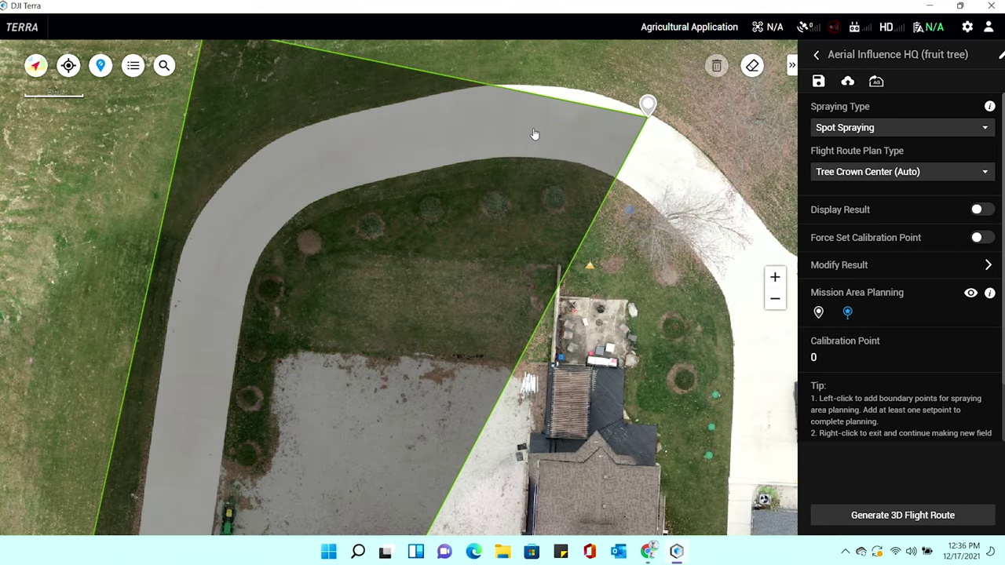
scroll(534, 135, up, 3)
drag(364, 180, 282, 348)
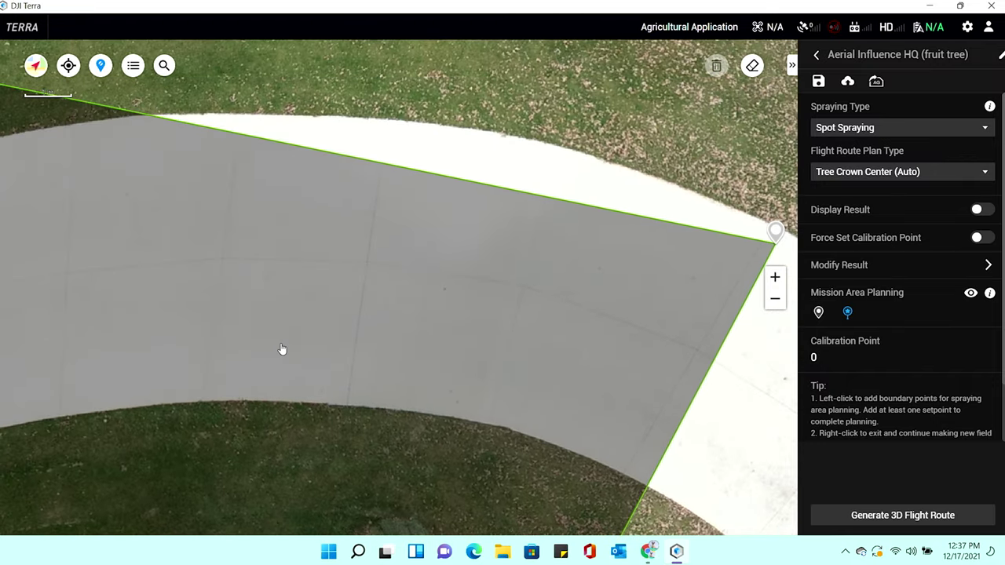
drag(430, 348, 382, 229)
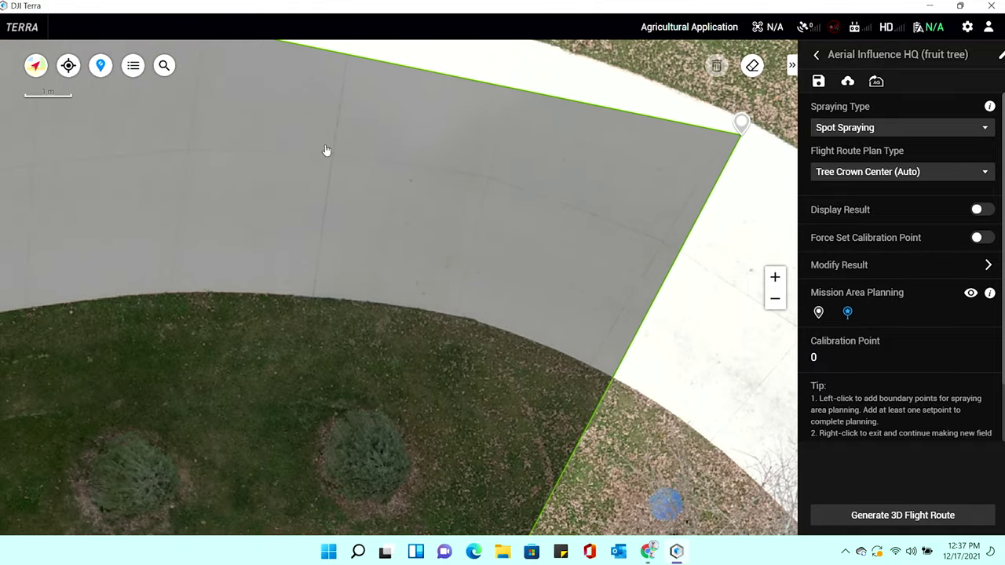
scroll(326, 150, up, 5)
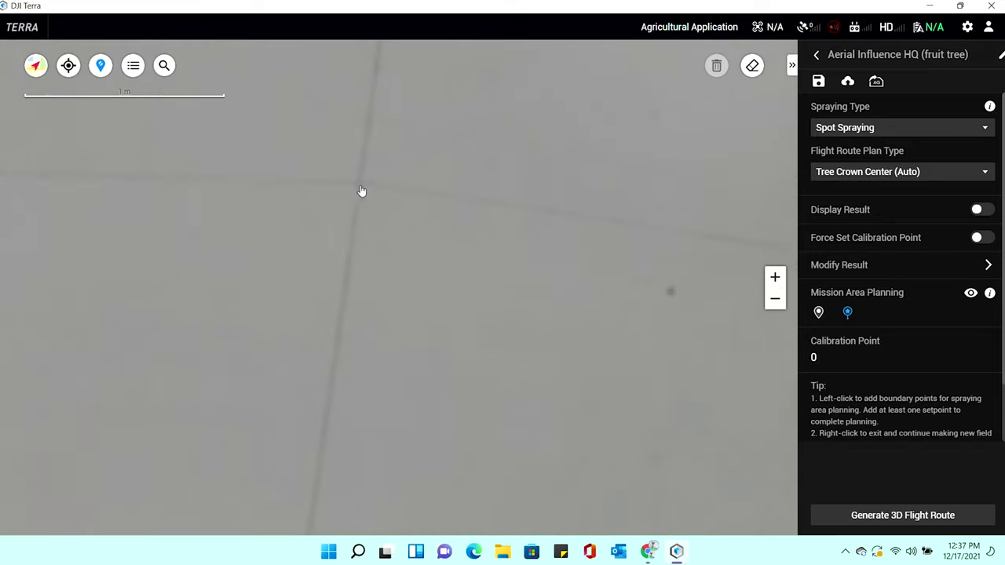
click(359, 187)
- Reselect Boundary Point and zoom out to frame the four-point area with the road below
click(819, 314)
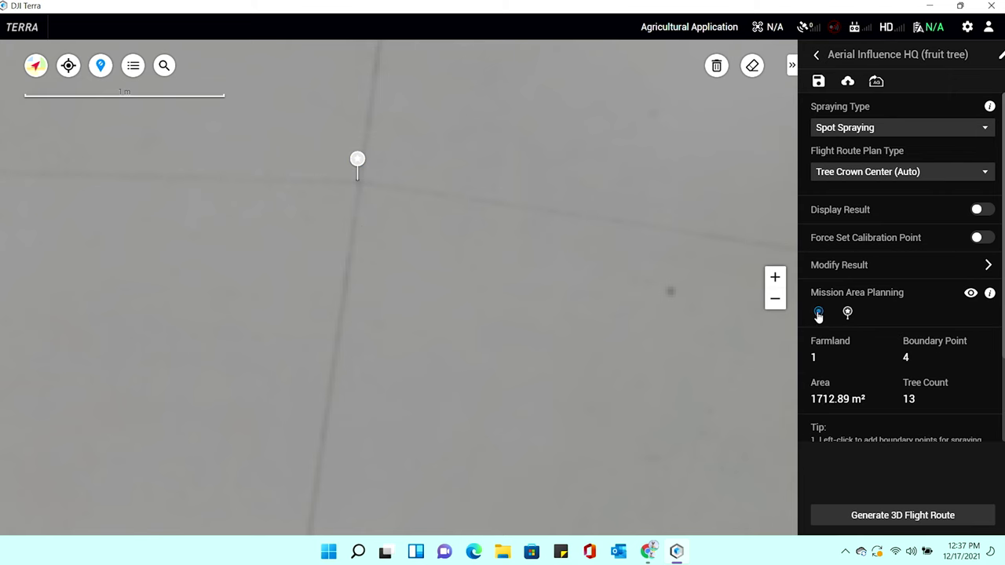
scroll(394, 373, down, 2)
scroll(394, 373, down, 1)
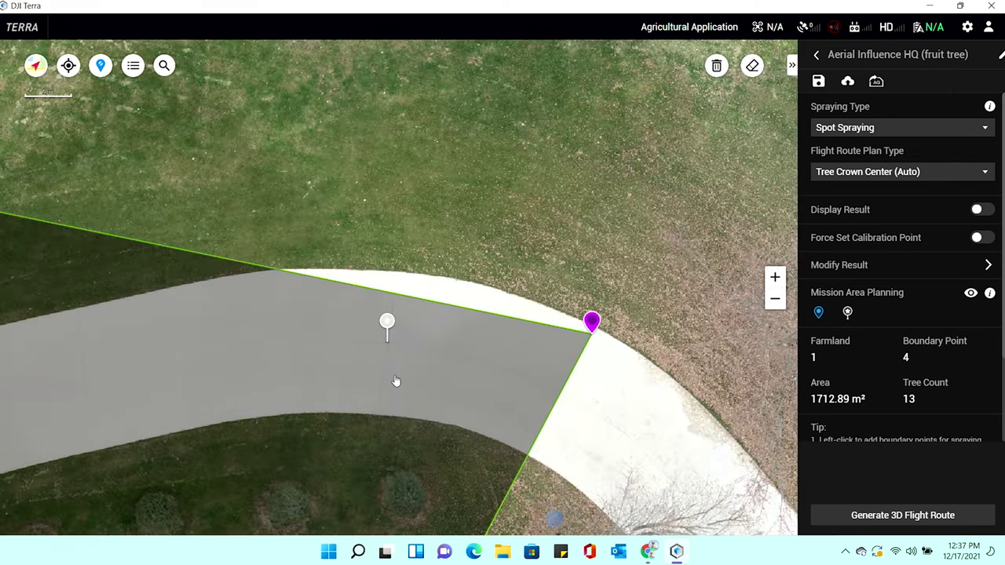
scroll(396, 401, down, 1)
drag(325, 433, 599, 265)
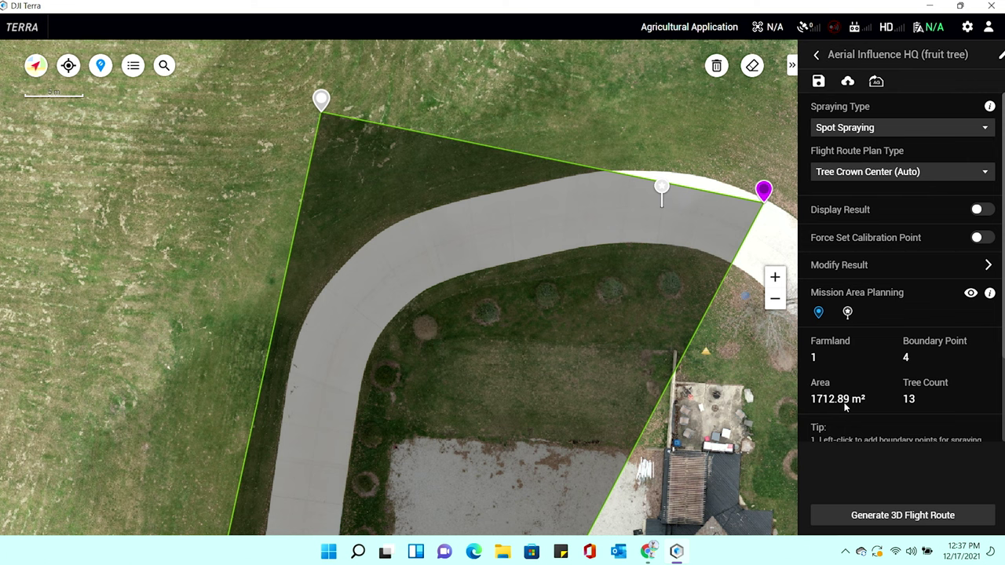
scroll(861, 396, down, 3)
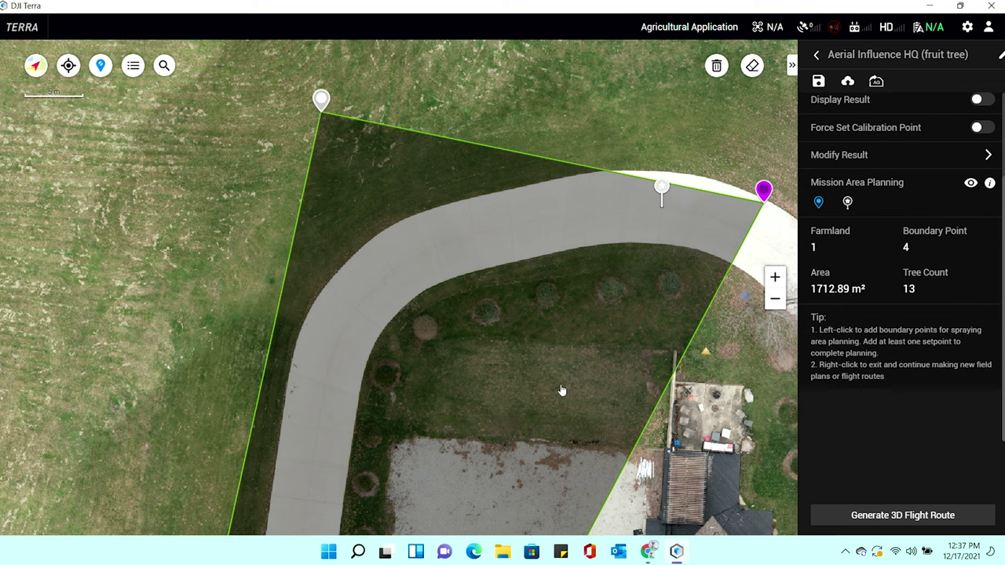
scroll(527, 406, down, 4)
drag(528, 407, 552, 224)
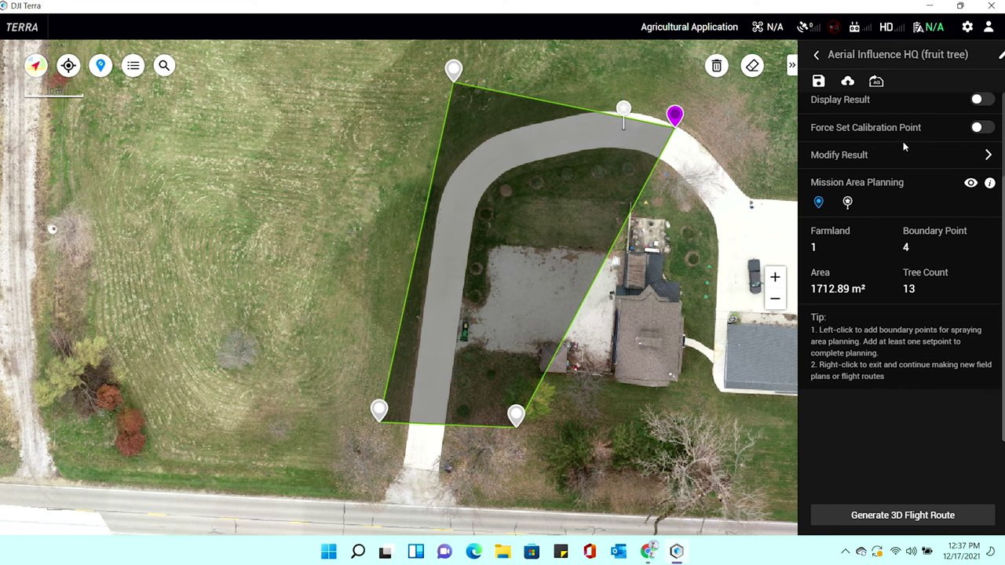
- Turn Display Result back on and generate the 3D flight route for the 1712.89 m² area
click(983, 100)
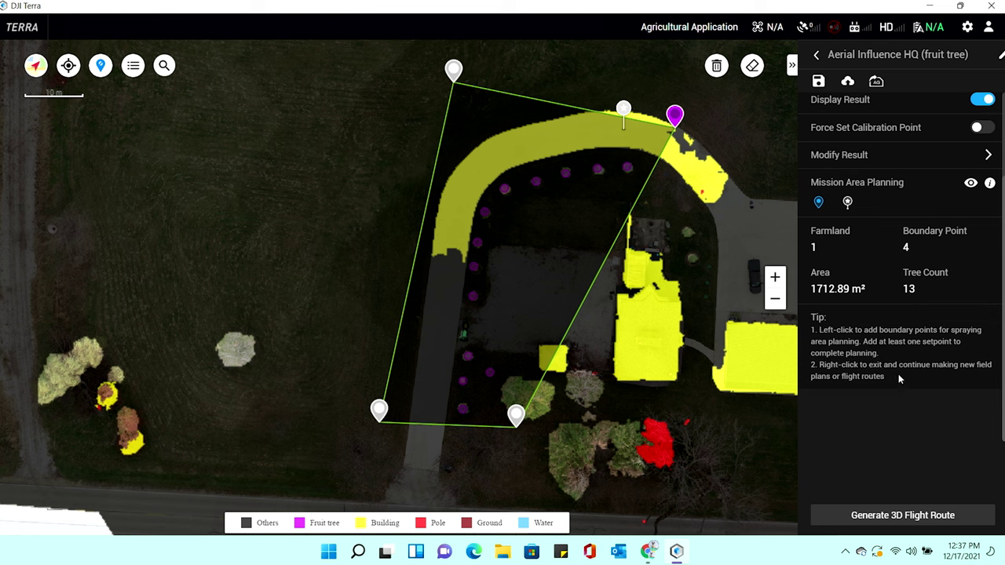
click(897, 517)
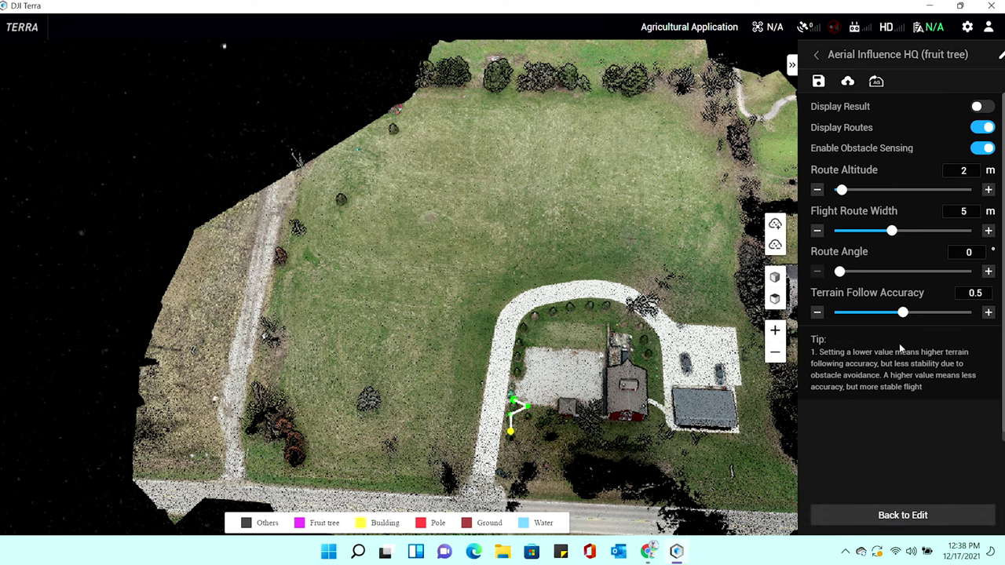
- Disable obstacle sensing and narrow the flight route width to 1.5 m
click(981, 150)
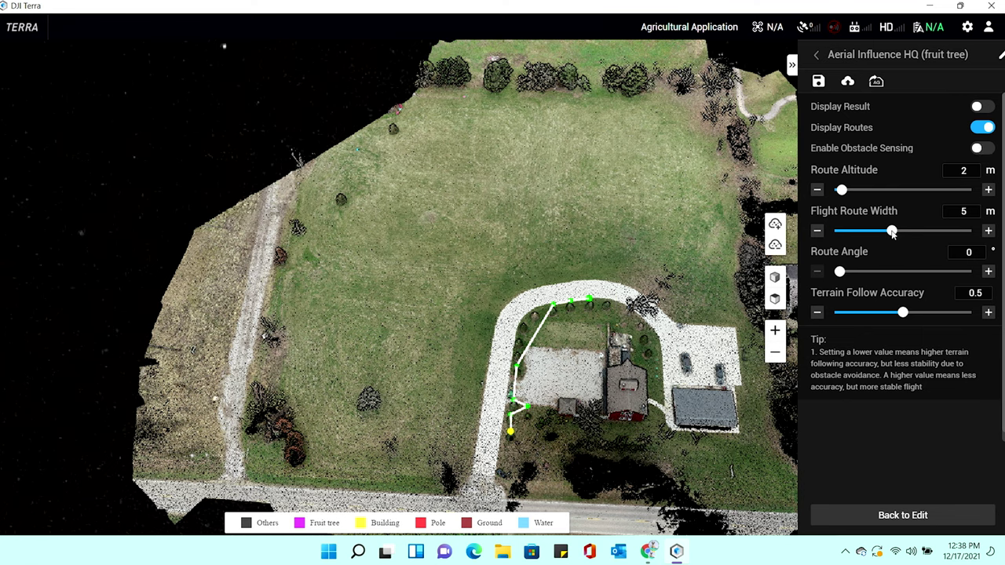
drag(893, 233, 857, 230)
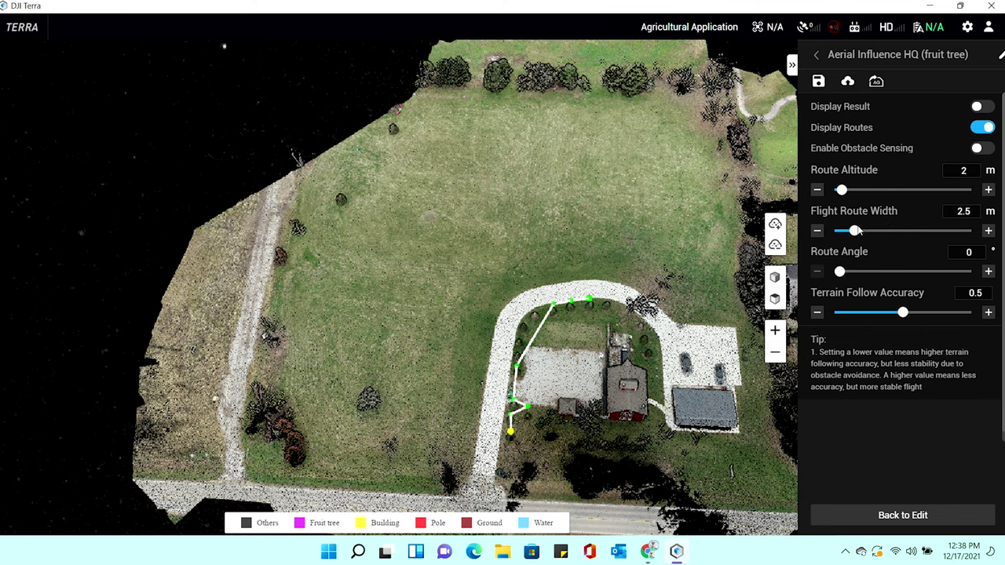
click(846, 232)
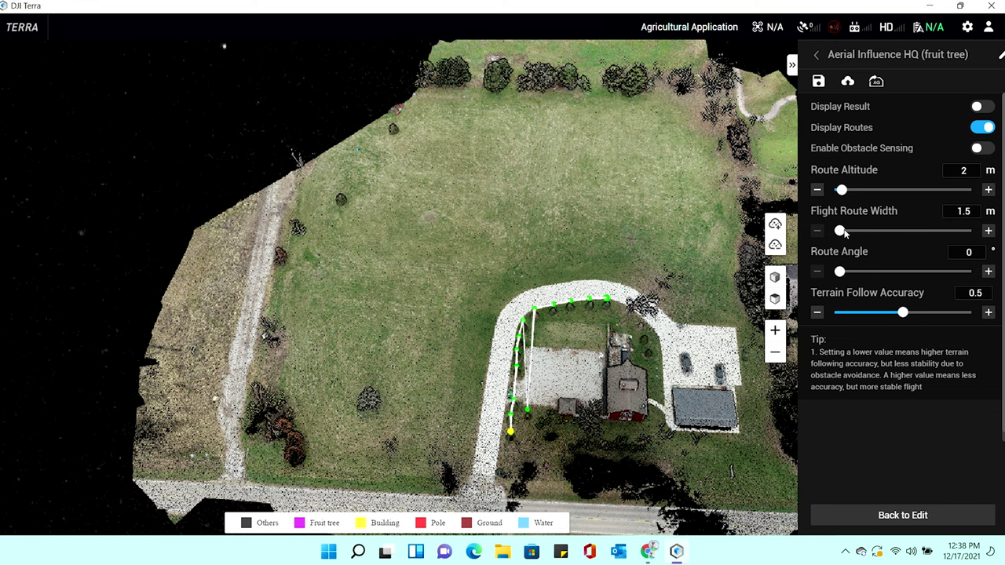
scroll(498, 351, up, 2)
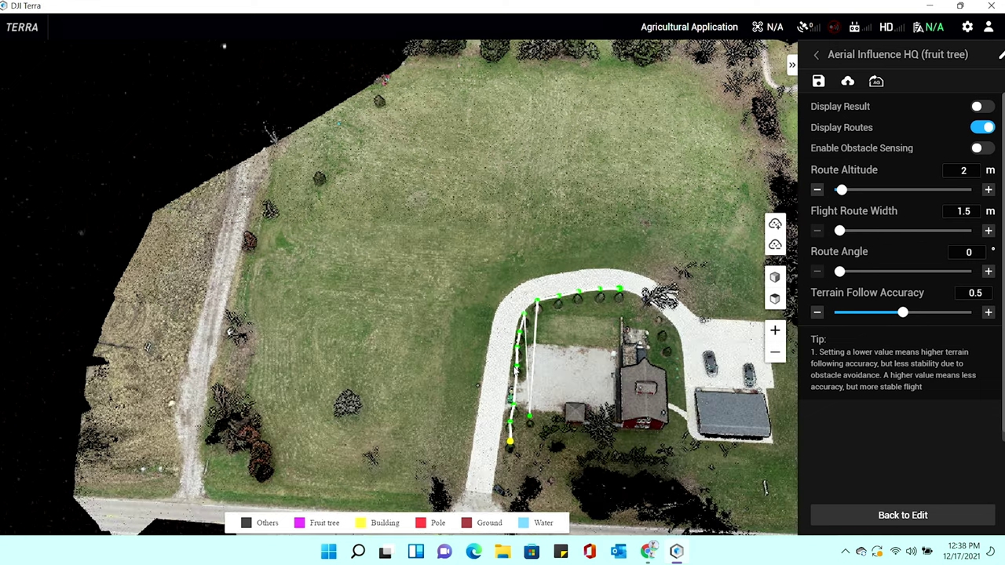
scroll(502, 384, up, 2)
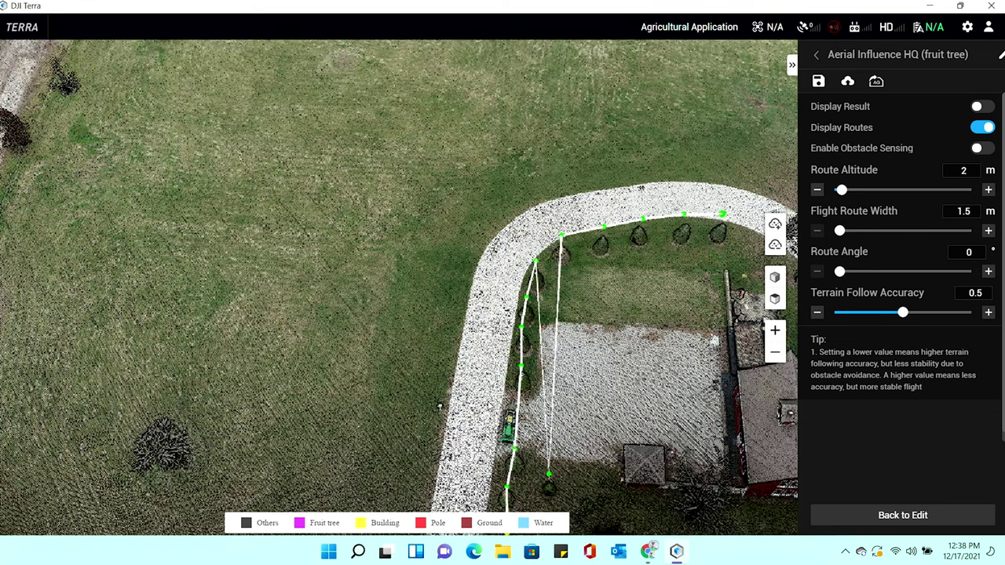
drag(440, 406, 153, 321)
scroll(483, 372, down, 3)
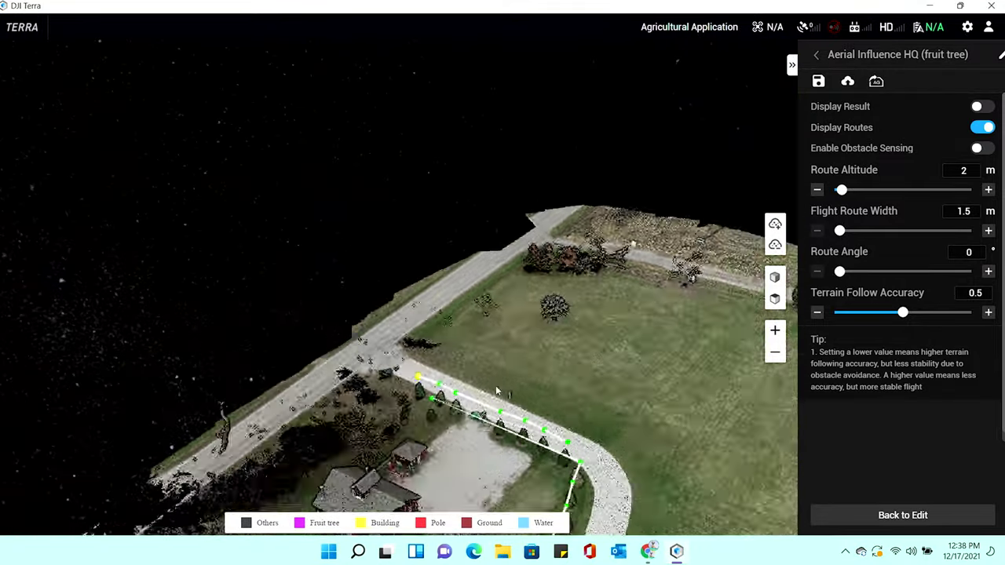
scroll(484, 372, up, 3)
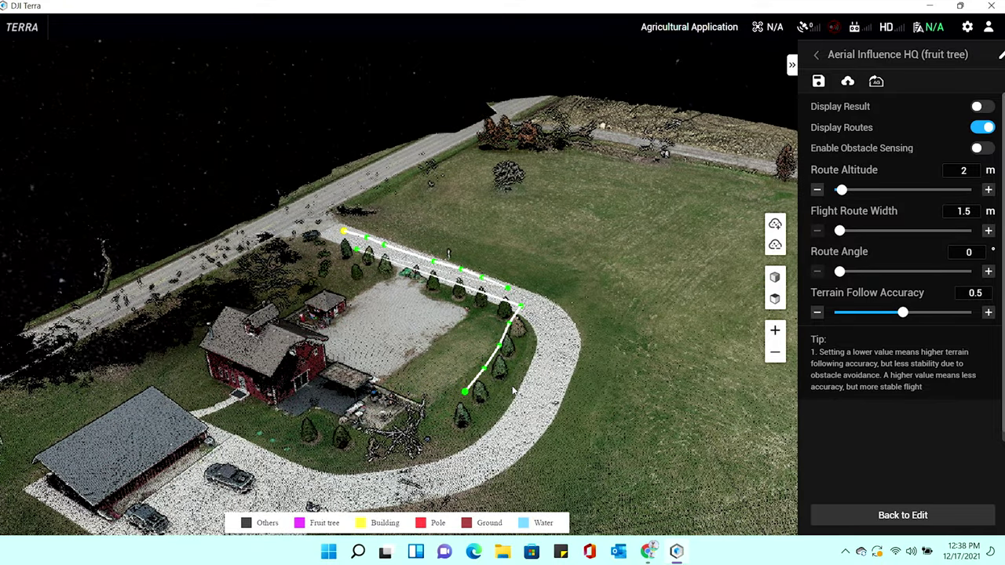
scroll(515, 391, up, 1)
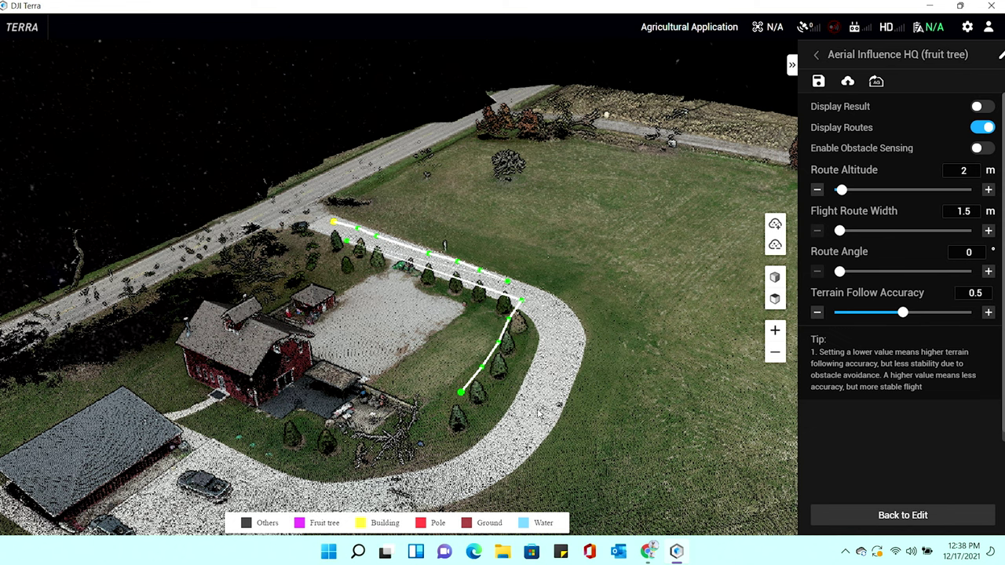
drag(539, 411, 357, 336)
scroll(550, 388, up, 1)
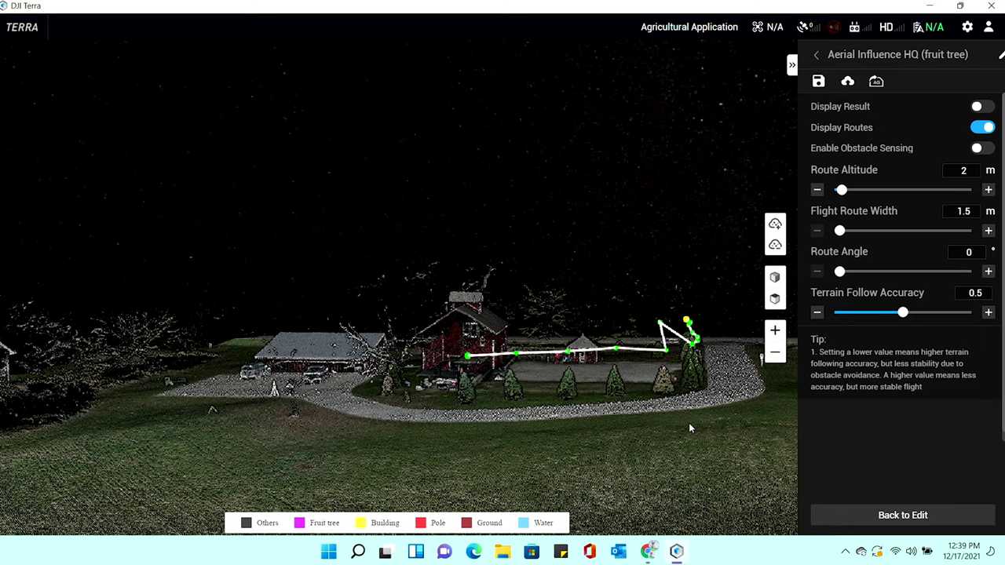
drag(689, 423, 581, 421)
drag(692, 422, 493, 454)
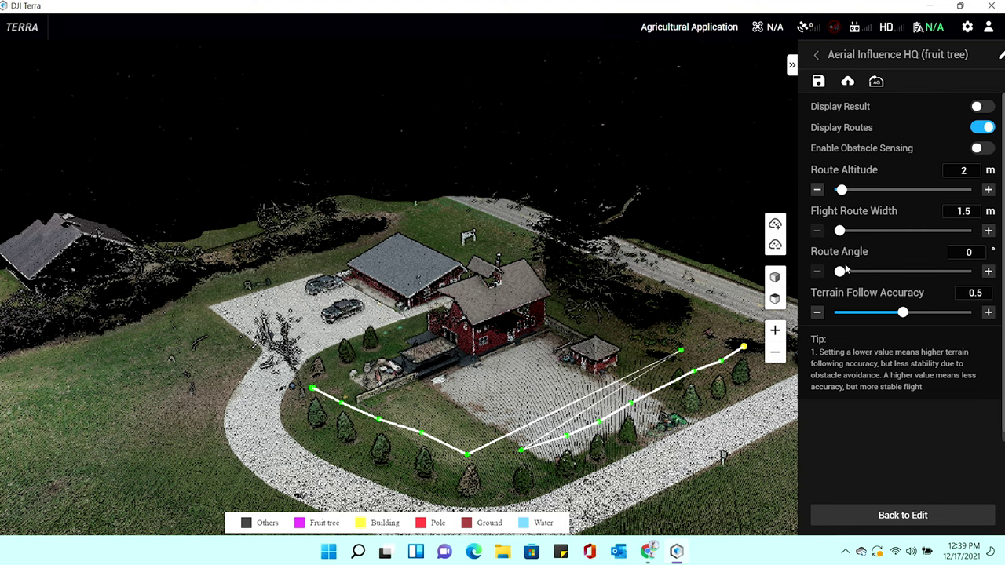
- Try route angles of 20° and 5°, settle on 9°, and inspect the redrawn route
drag(841, 273, 849, 275)
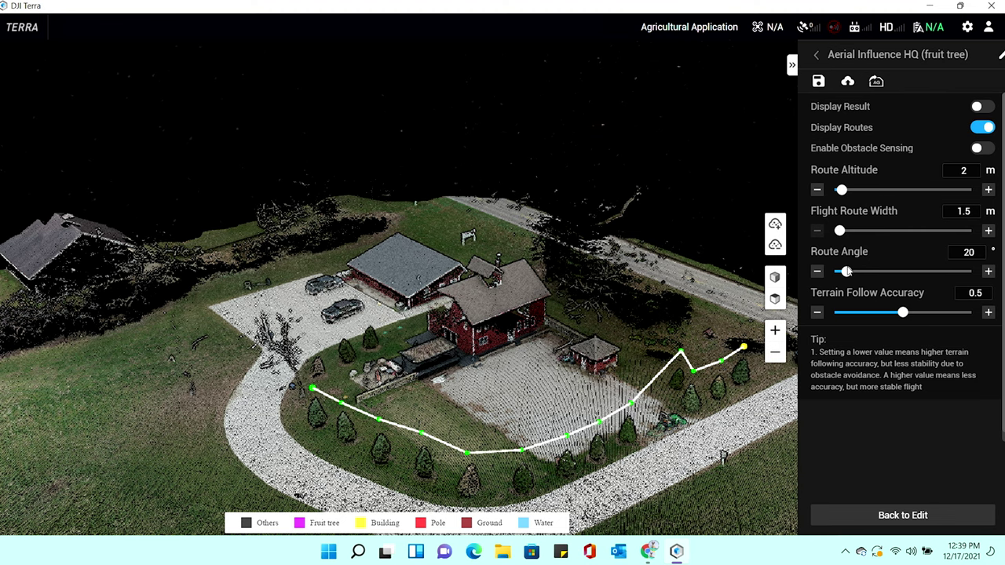
drag(845, 272, 841, 273)
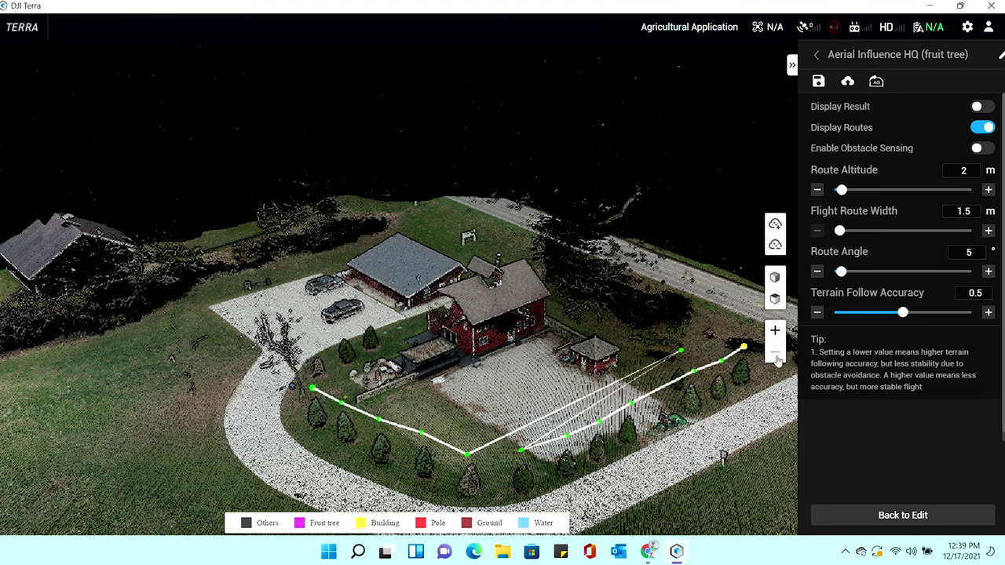
drag(840, 273, 845, 275)
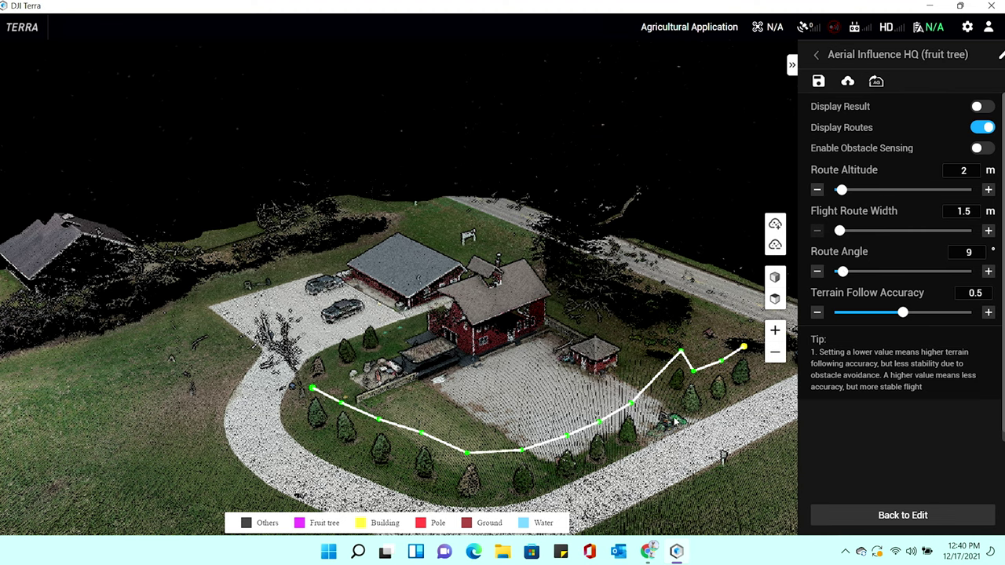
drag(676, 423, 856, 387)
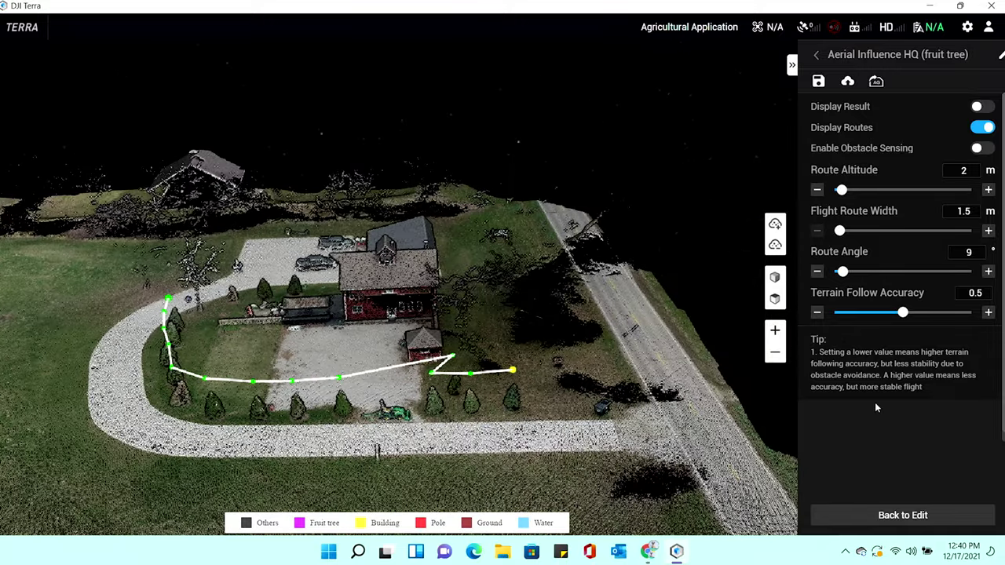
- Save the fruit tree spot-spraying mission at 2 m altitude, 1.5 m width and 9°
scroll(865, 421, down, 1)
scroll(866, 420, up, 1)
click(818, 82)
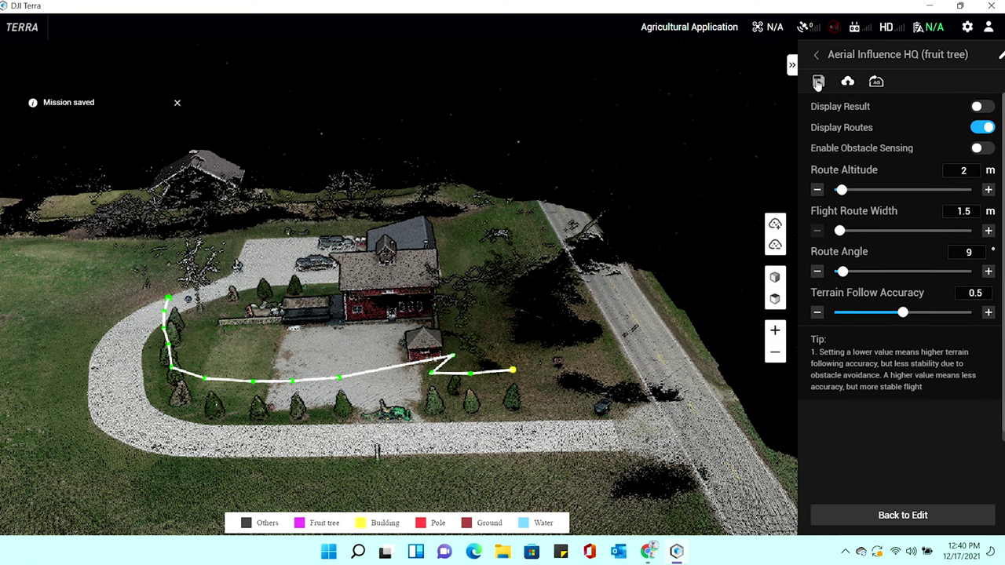
- Export the fruit tree route as a djitile file into the desktop's 123spray field folder
click(876, 82)
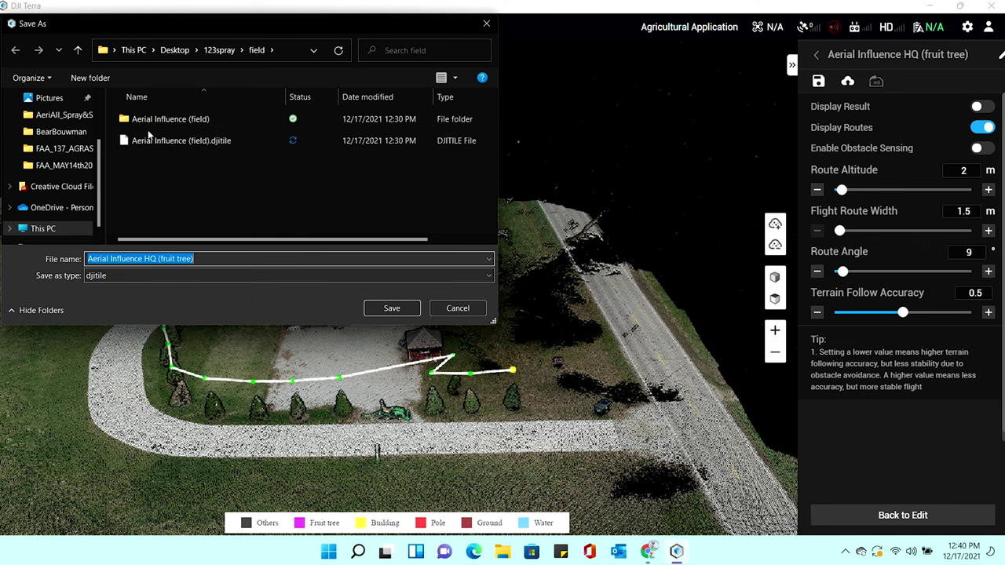
click(150, 167)
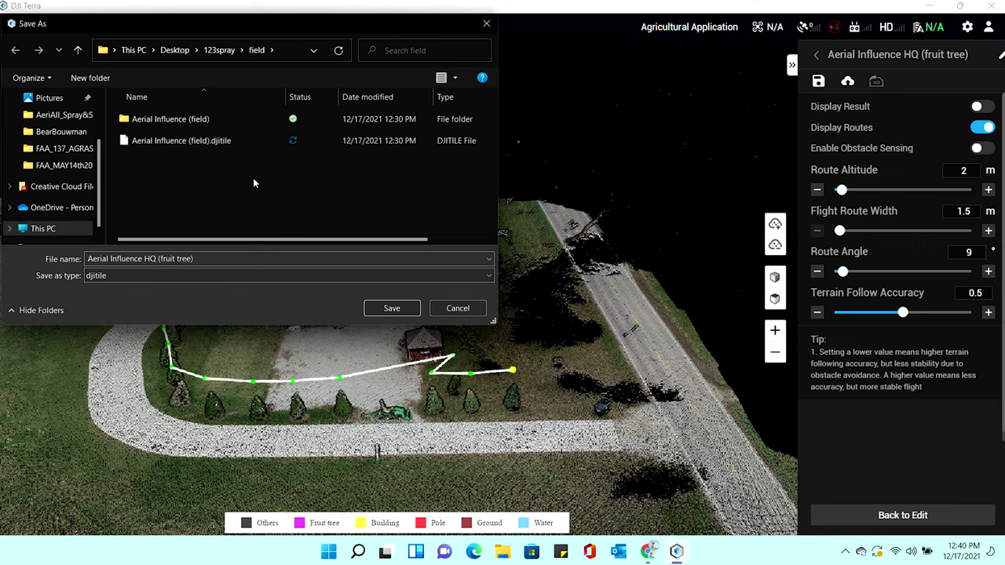
click(391, 309)
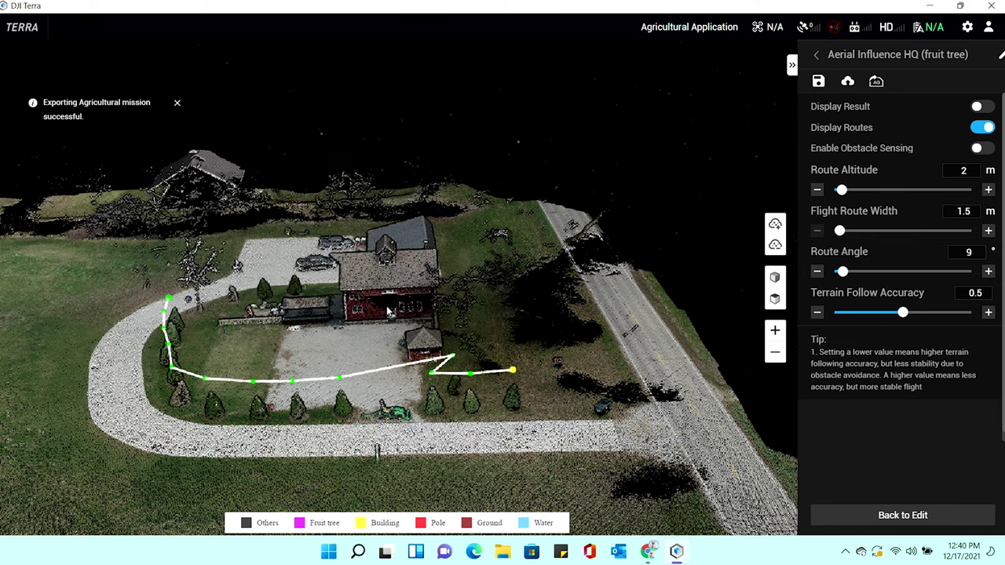